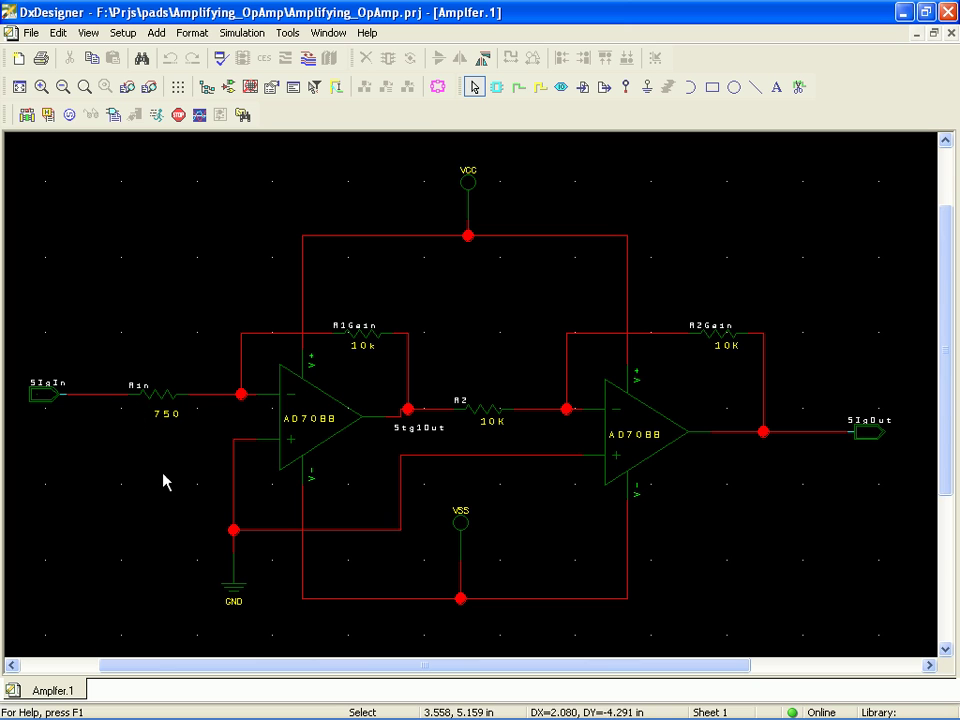
# - Create voltage source PosPwr with Node+ VCC, Node- 0 and DC value 15
pyautogui.click(68, 114)
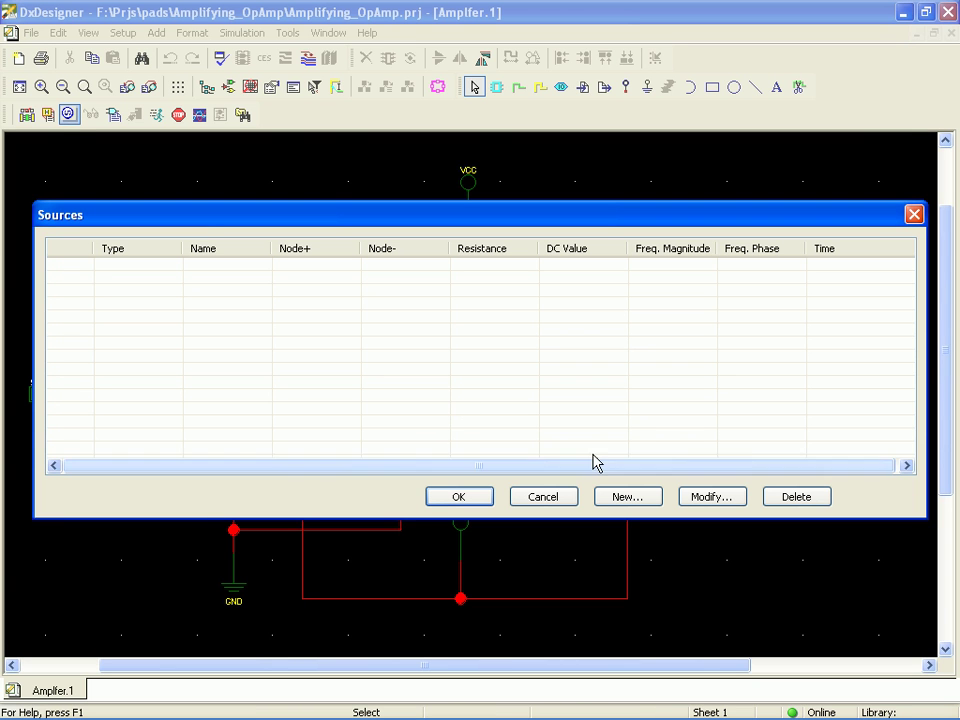
pyautogui.click(619, 499)
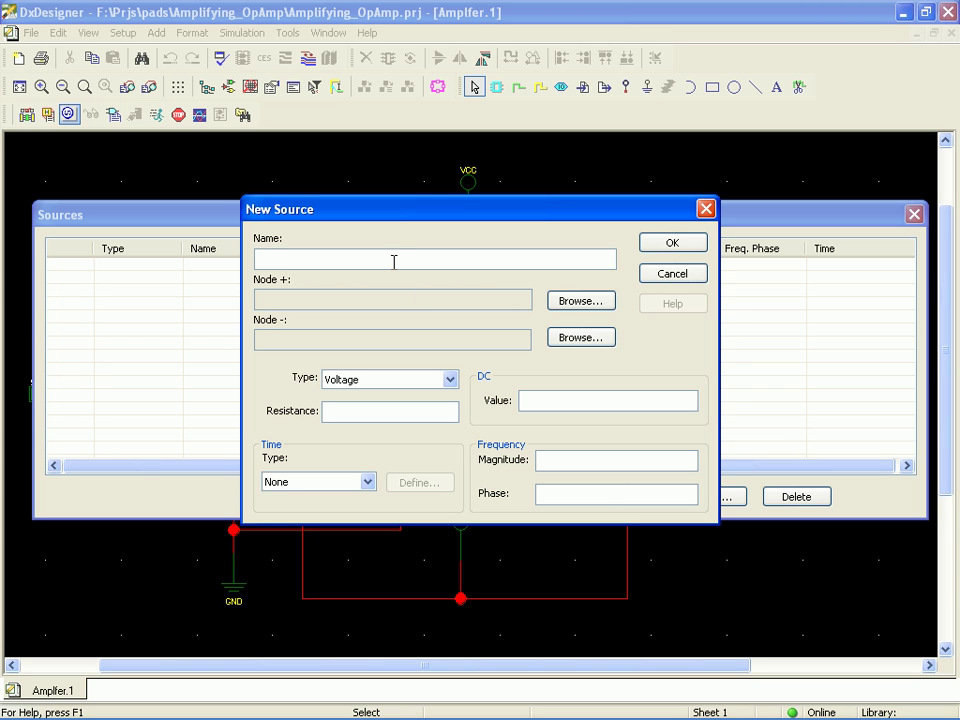
pyautogui.write('PosPwr')
pyautogui.click(582, 302)
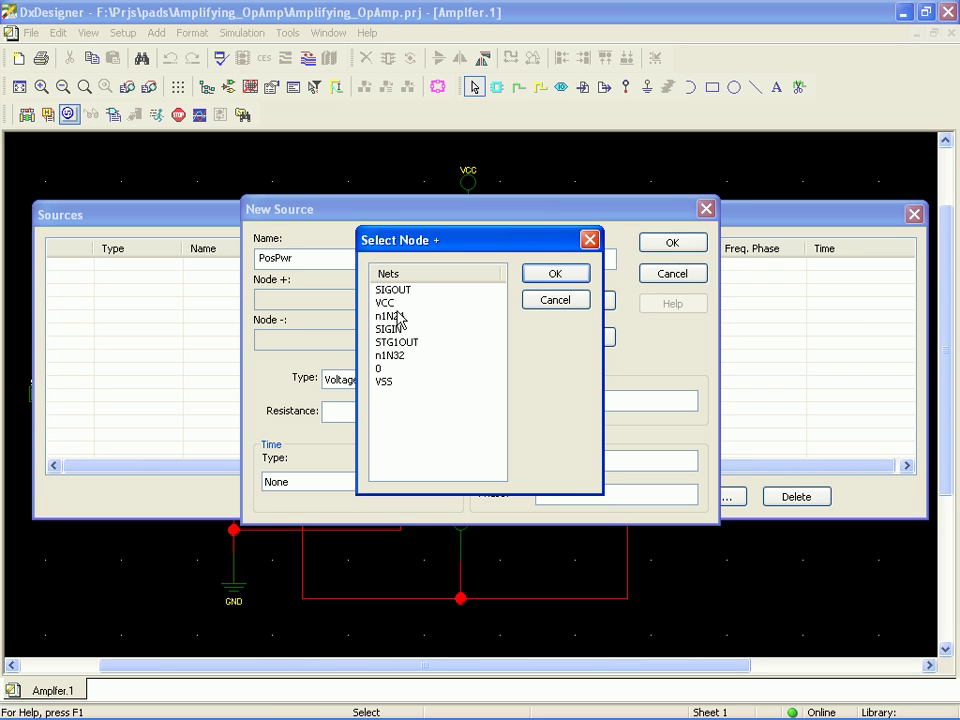
pyautogui.click(412, 303)
pyautogui.click(549, 278)
pyautogui.click(580, 337)
pyautogui.click(385, 369)
pyautogui.click(555, 274)
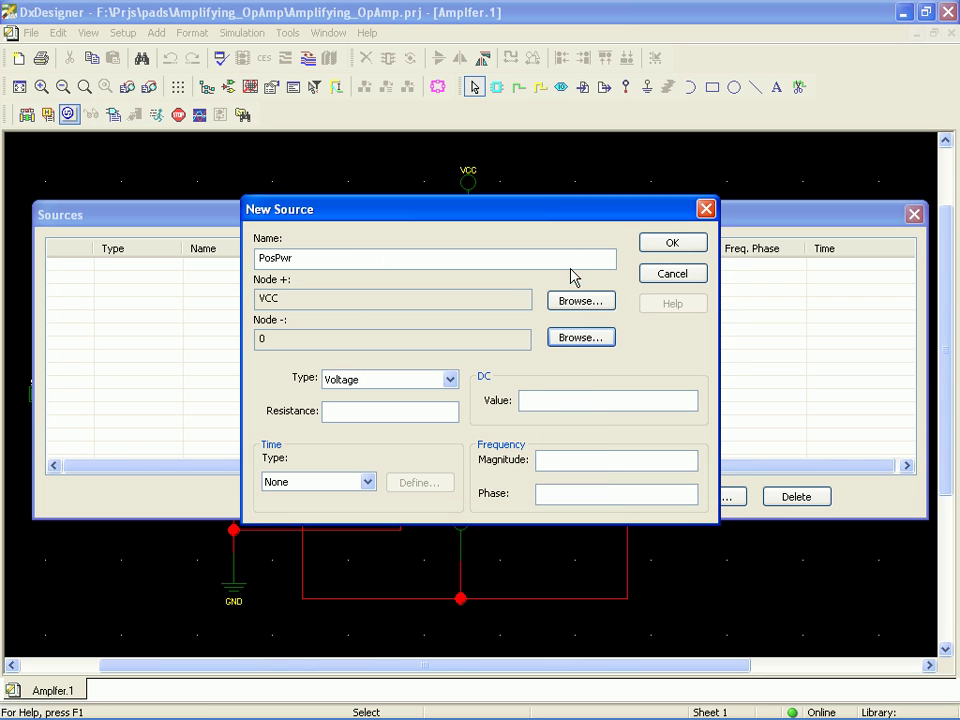
pyautogui.click(568, 400)
pyautogui.write('15')
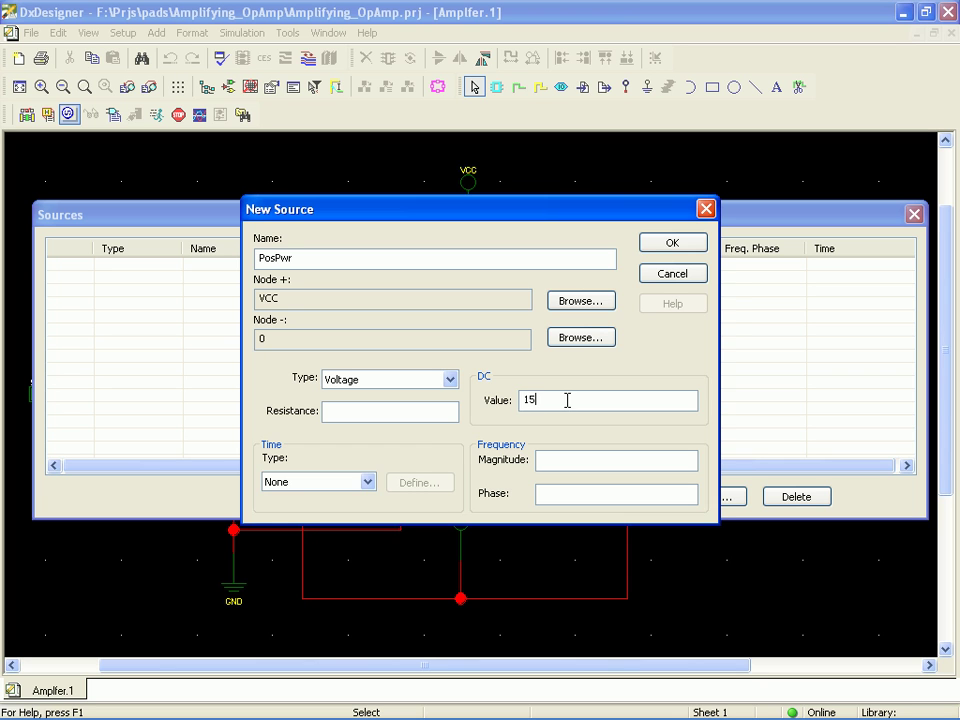
pyautogui.click(672, 246)
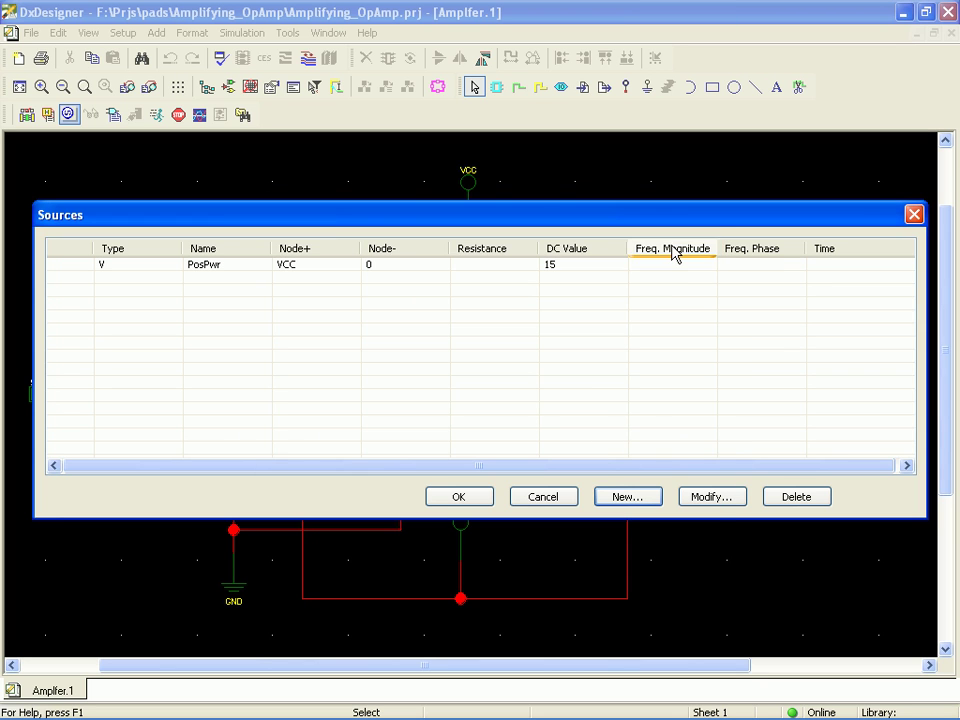
# - Create source NegPowr with Node+ VSS, Node- 0 and DC value -15
pyautogui.click(647, 490)
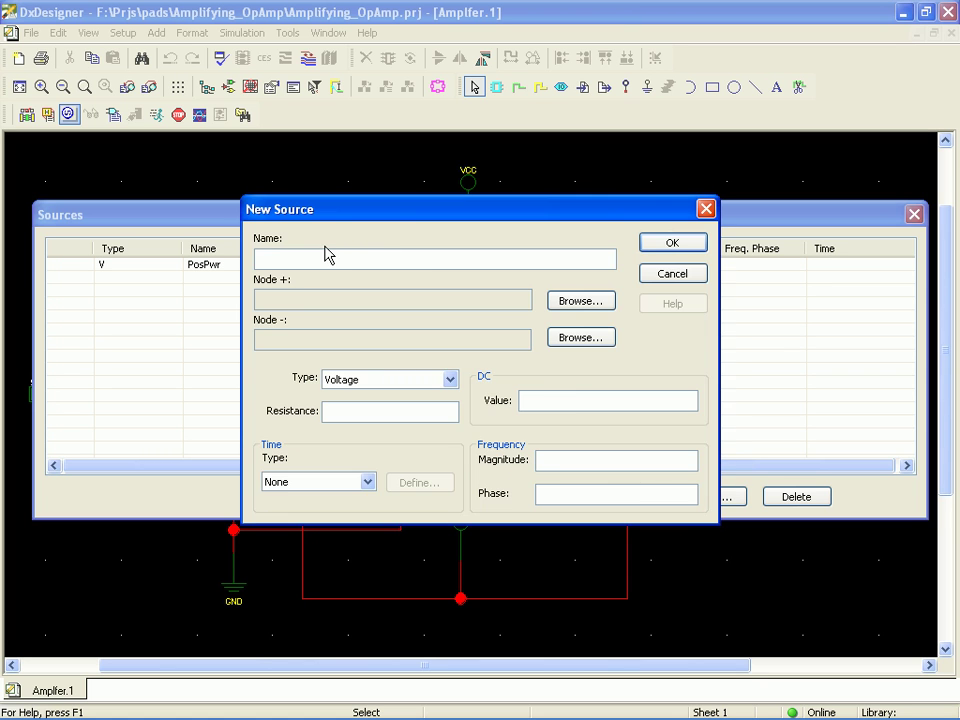
pyautogui.write('NegPo')
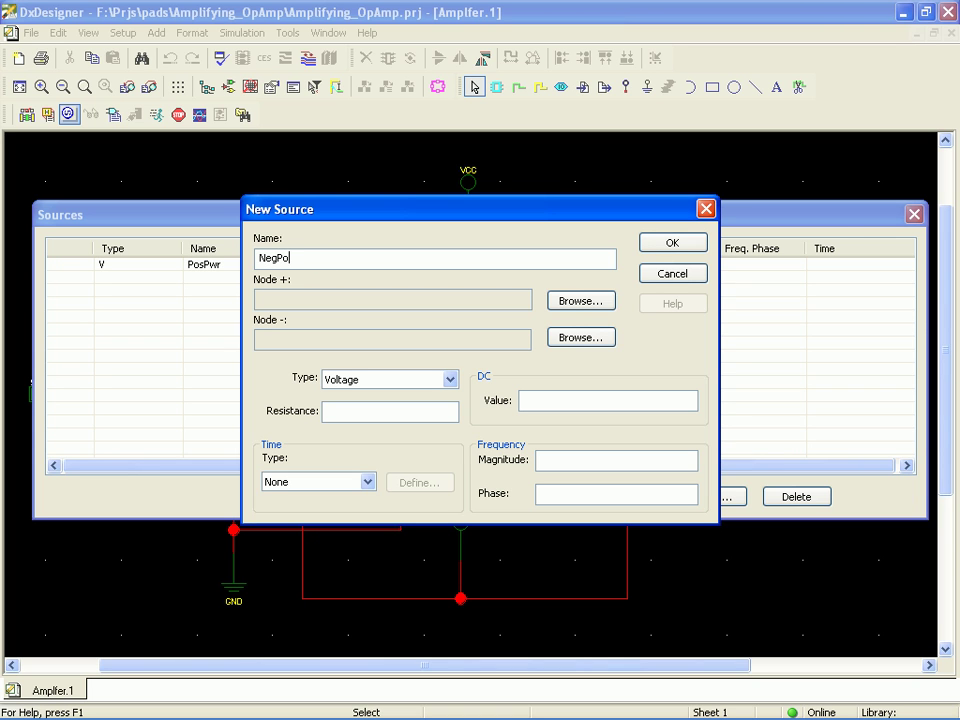
pyautogui.write('wr')
pyautogui.click(579, 300)
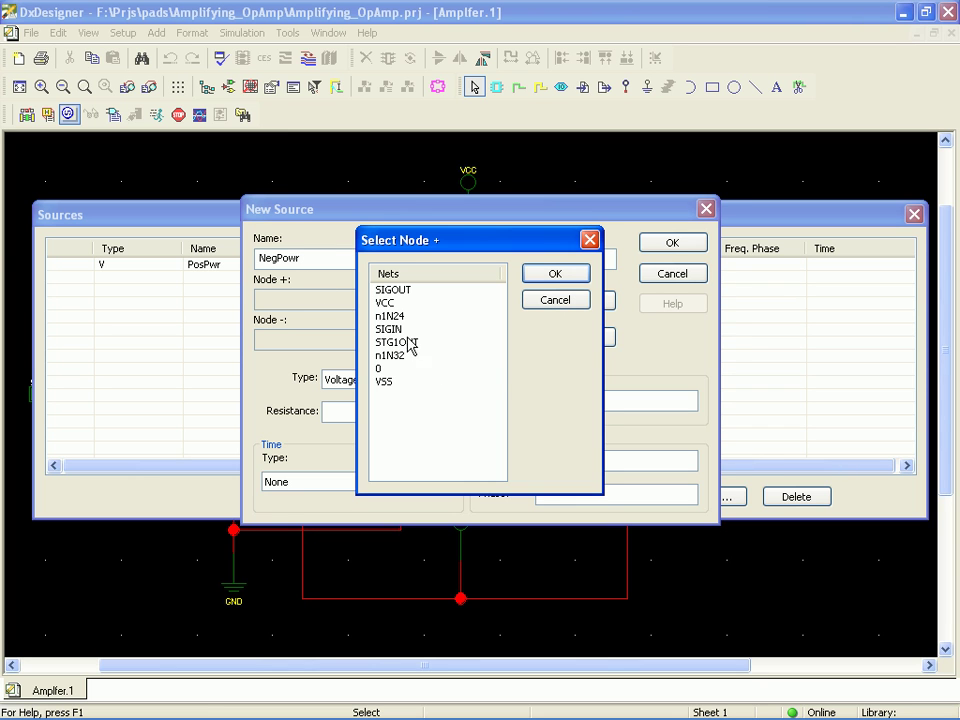
pyautogui.click(390, 382)
pyautogui.click(536, 290)
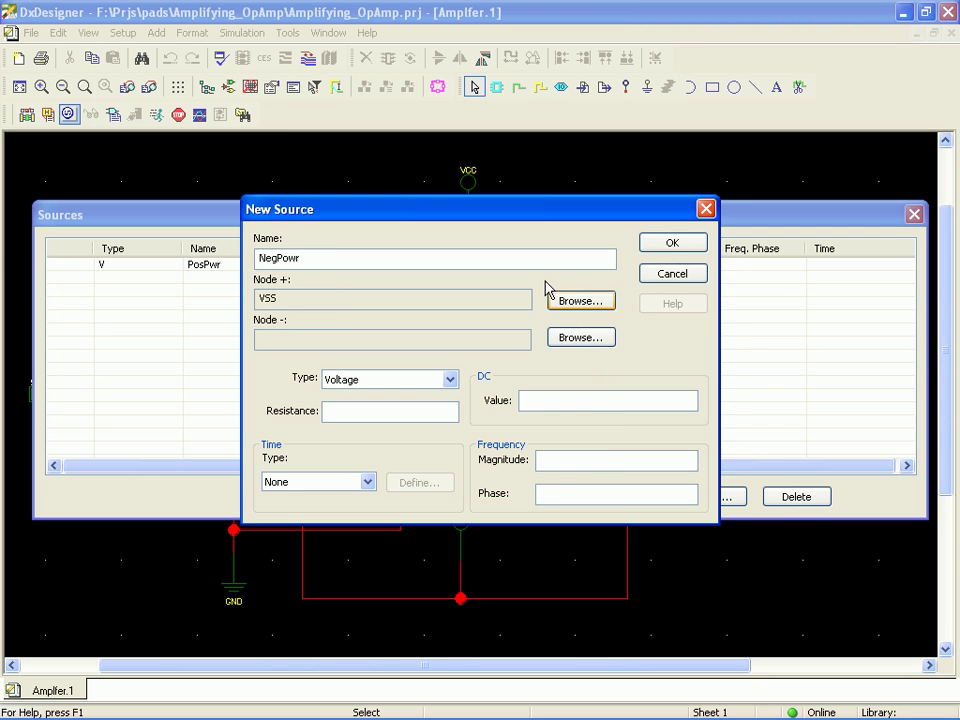
pyautogui.click(574, 338)
pyautogui.click(379, 369)
pyautogui.click(548, 274)
pyautogui.click(547, 399)
pyautogui.write('-15')
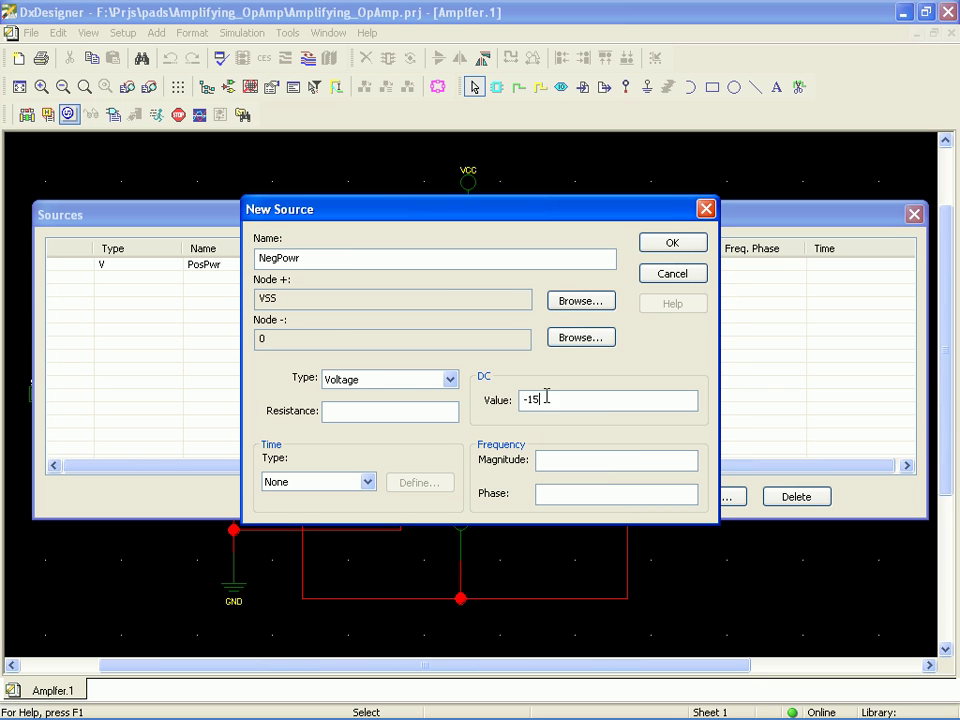
pyautogui.click(669, 242)
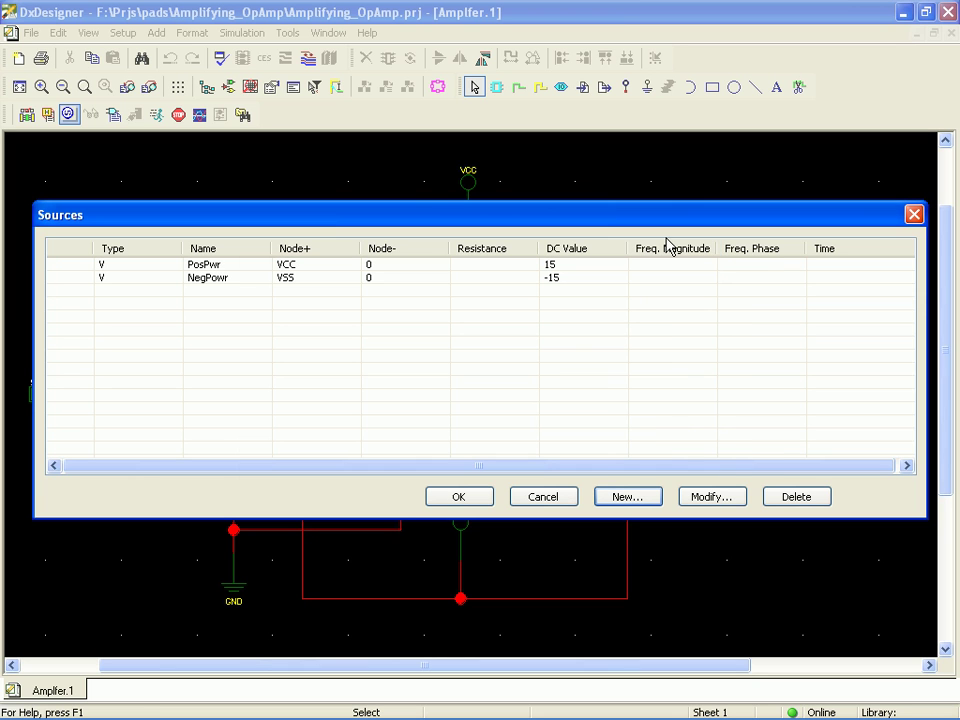
# - Name a new source WaveIn, connect SIGIN to node 0, and select the Sine time type
pyautogui.click(625, 499)
pyautogui.click(346, 259)
pyautogui.write('WaveIn')
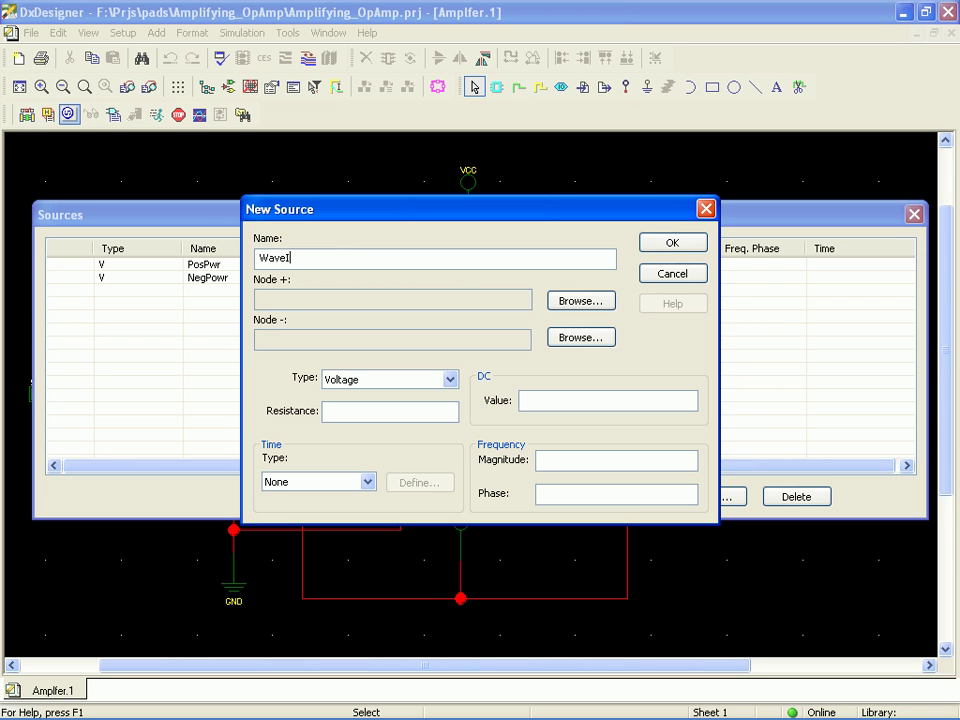
pyautogui.click(583, 304)
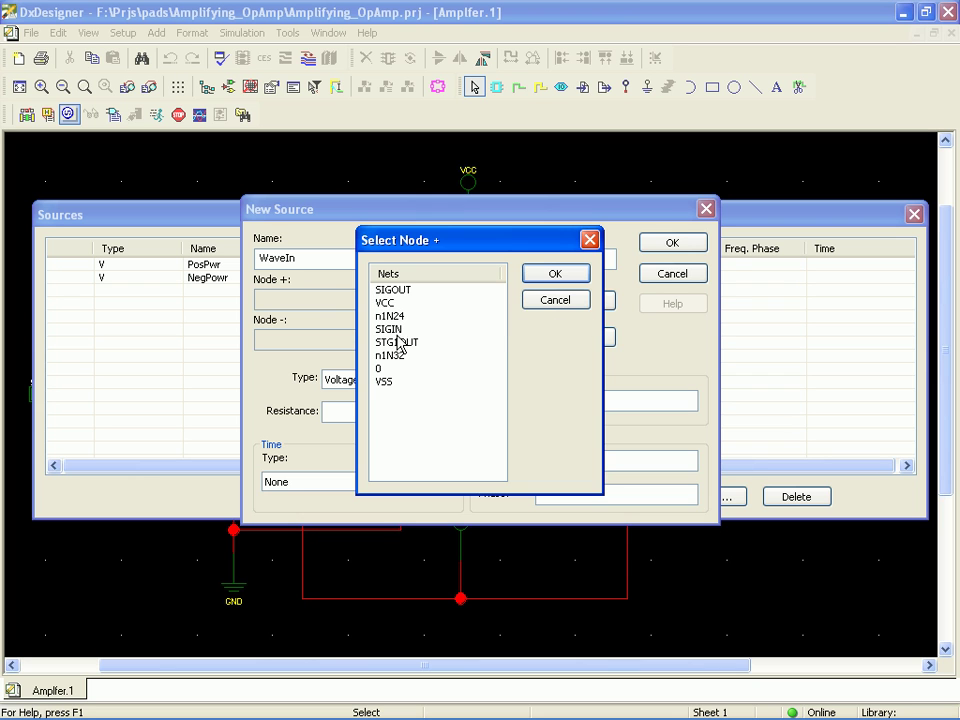
pyautogui.click(400, 329)
pyautogui.click(555, 276)
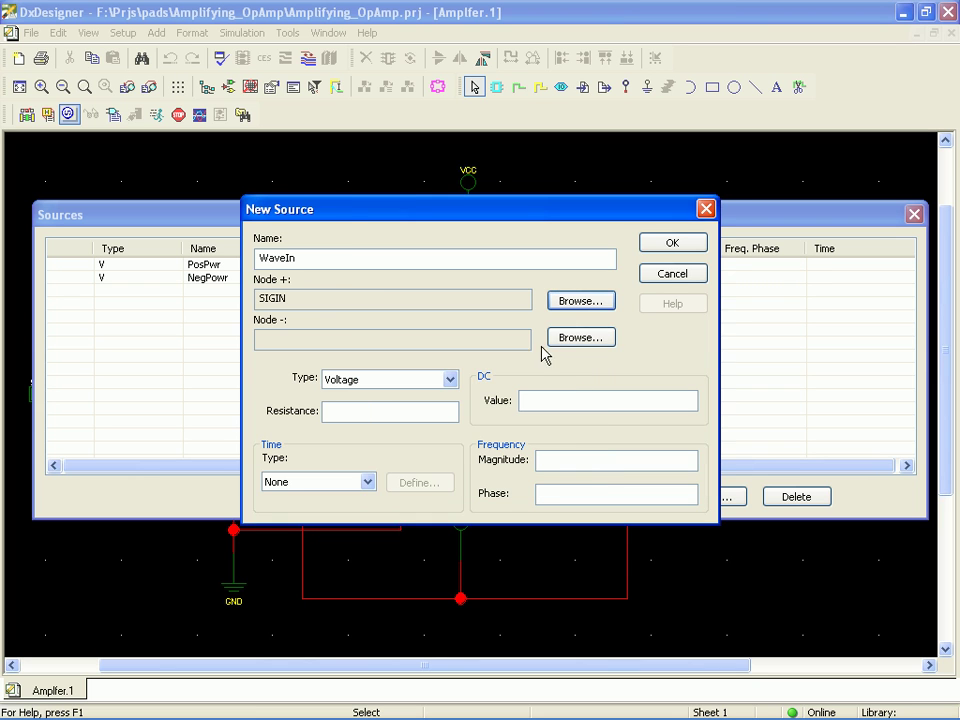
pyautogui.click(560, 338)
pyautogui.click(386, 368)
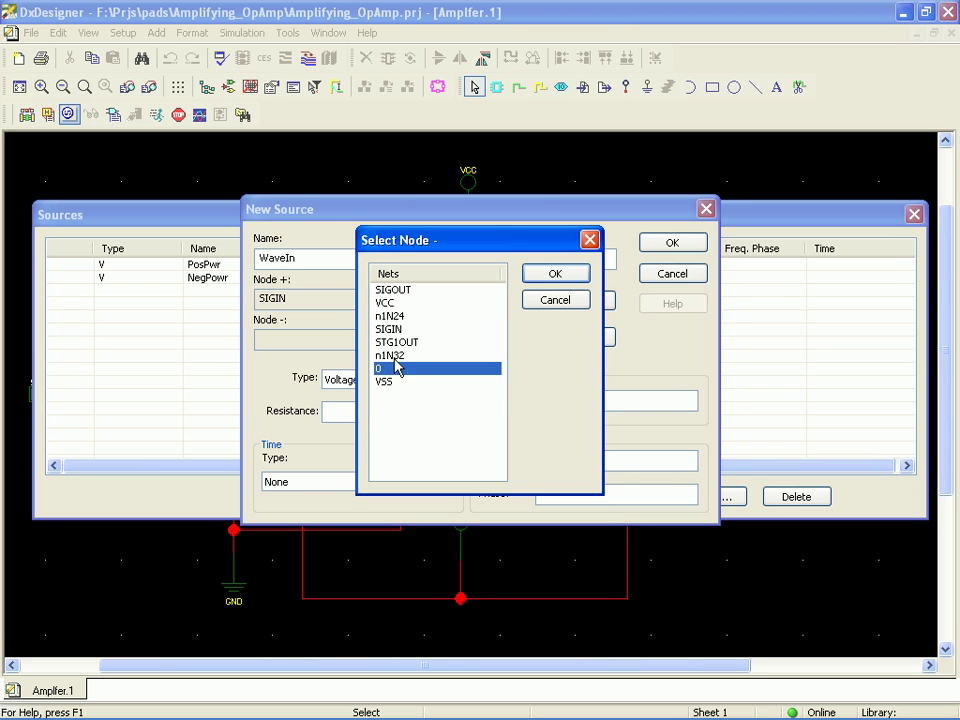
pyautogui.click(553, 276)
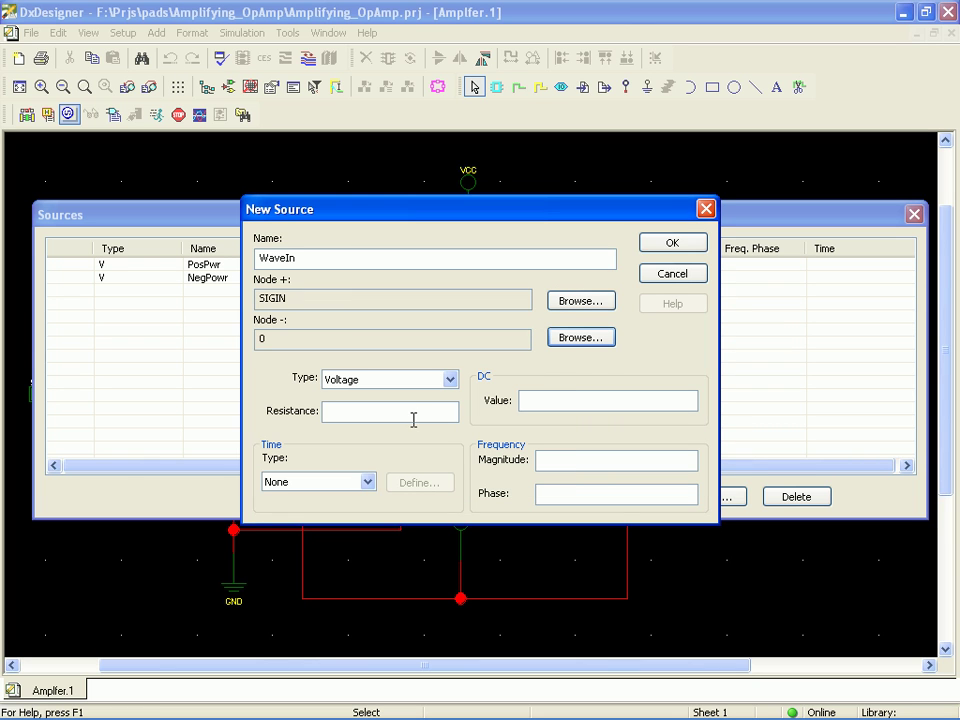
pyautogui.click(367, 482)
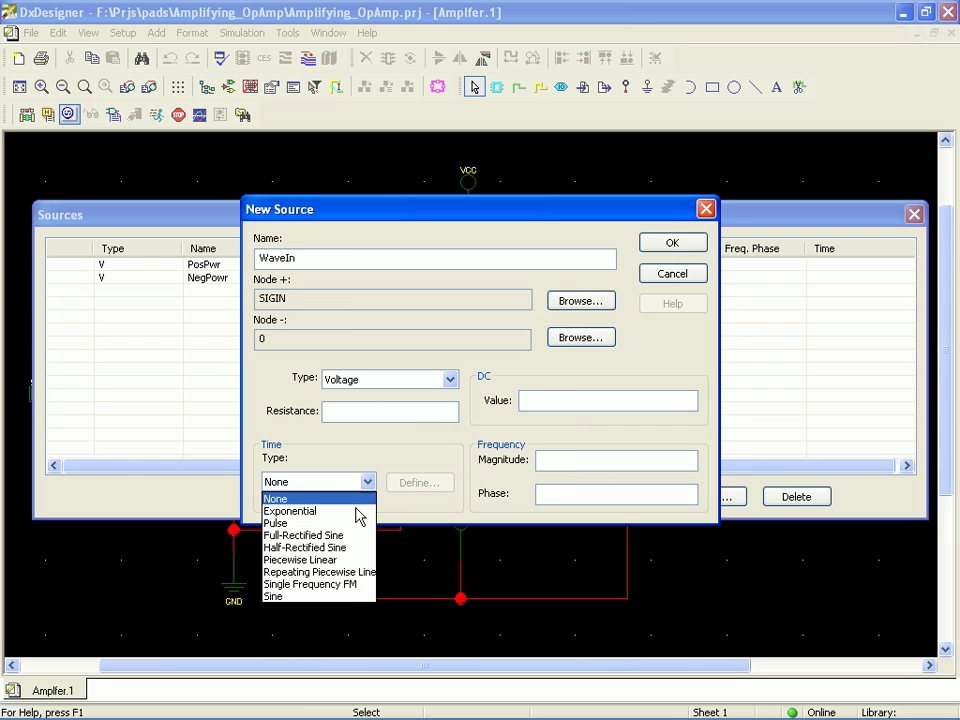
pyautogui.click(315, 597)
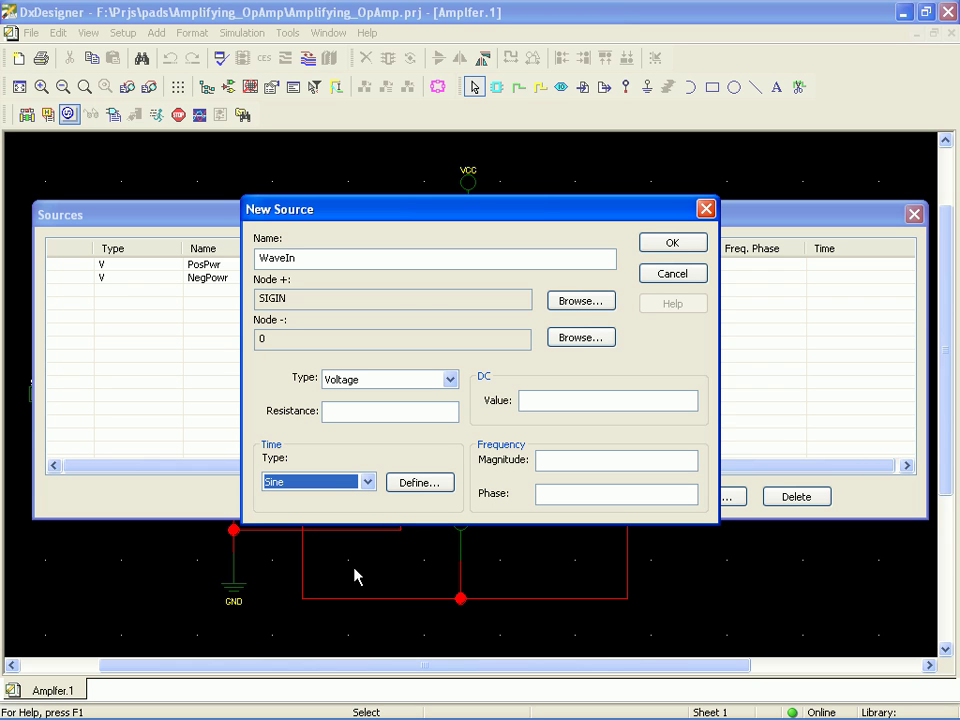
# - Set WaveIn's sine to offset 0, amplitude 1, 200 Hz, delay 0.1, damping 1, and add it
pyautogui.click(428, 484)
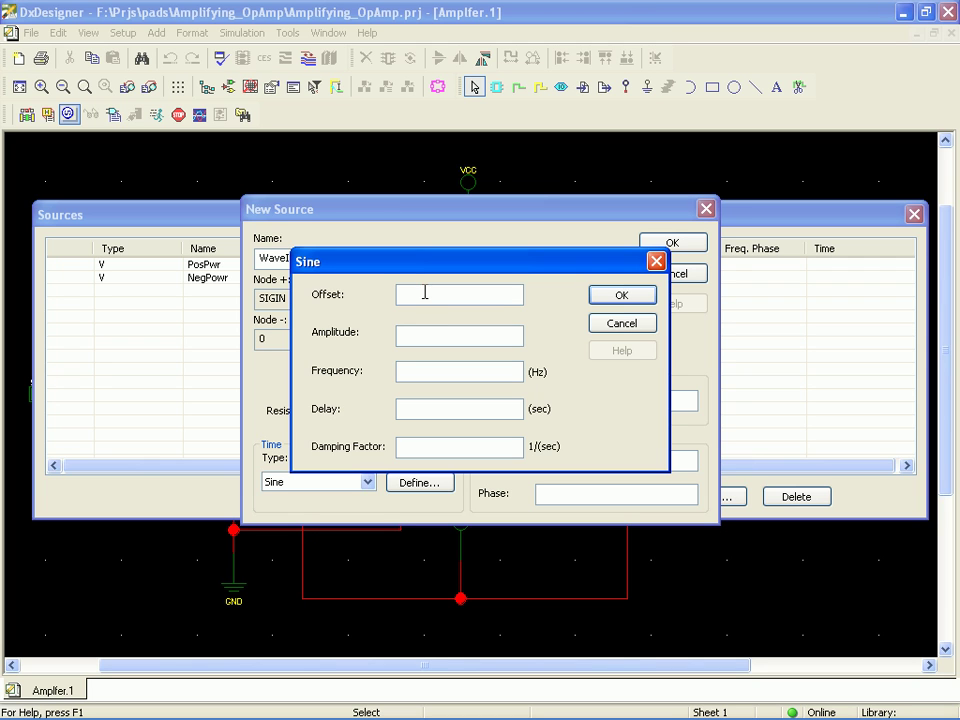
pyautogui.write('0')
pyautogui.click(407, 334)
pyautogui.write('1')
pyautogui.click(415, 372)
pyautogui.write('200.1')
pyautogui.click(416, 450)
pyautogui.write('1')
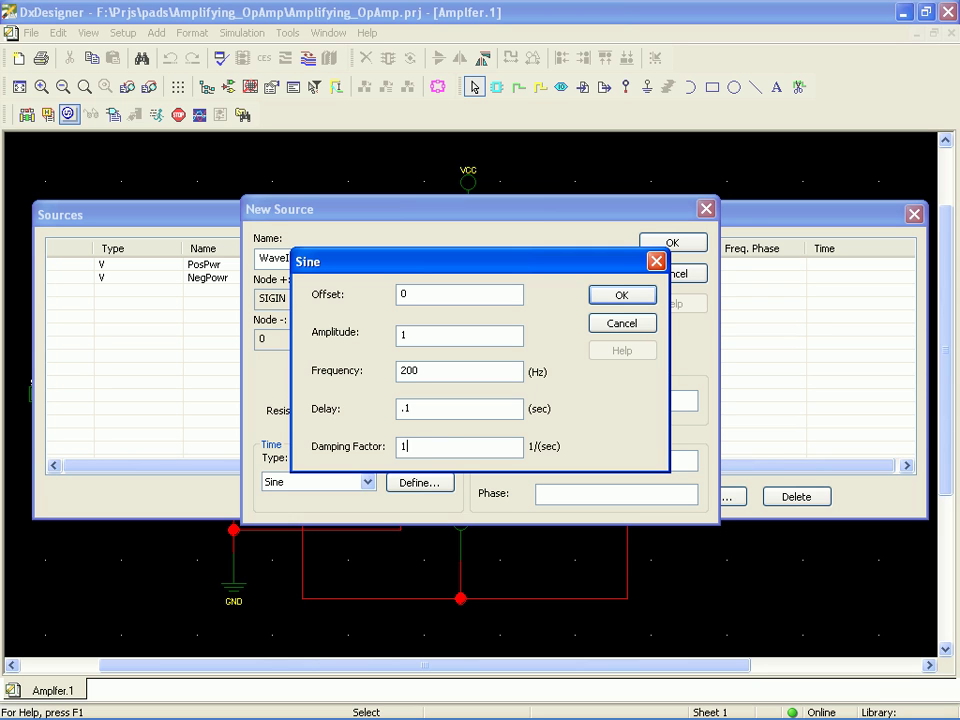
pyautogui.click(622, 298)
pyautogui.click(668, 245)
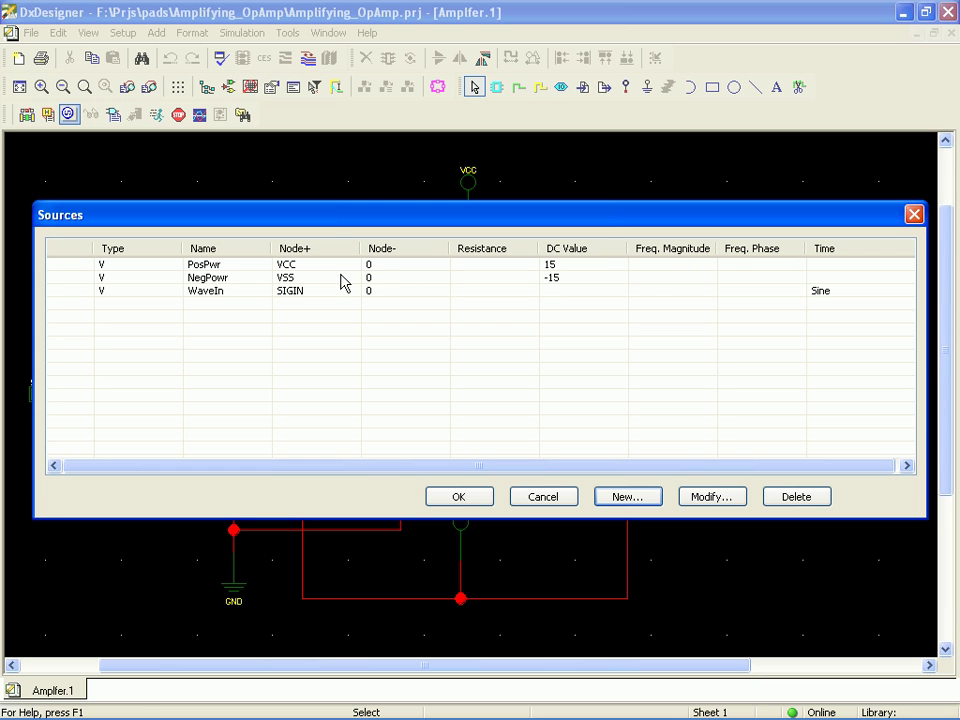
# - Review PosPwr's settings without changing them, then close the Sources dialog
pyautogui.click(232, 278)
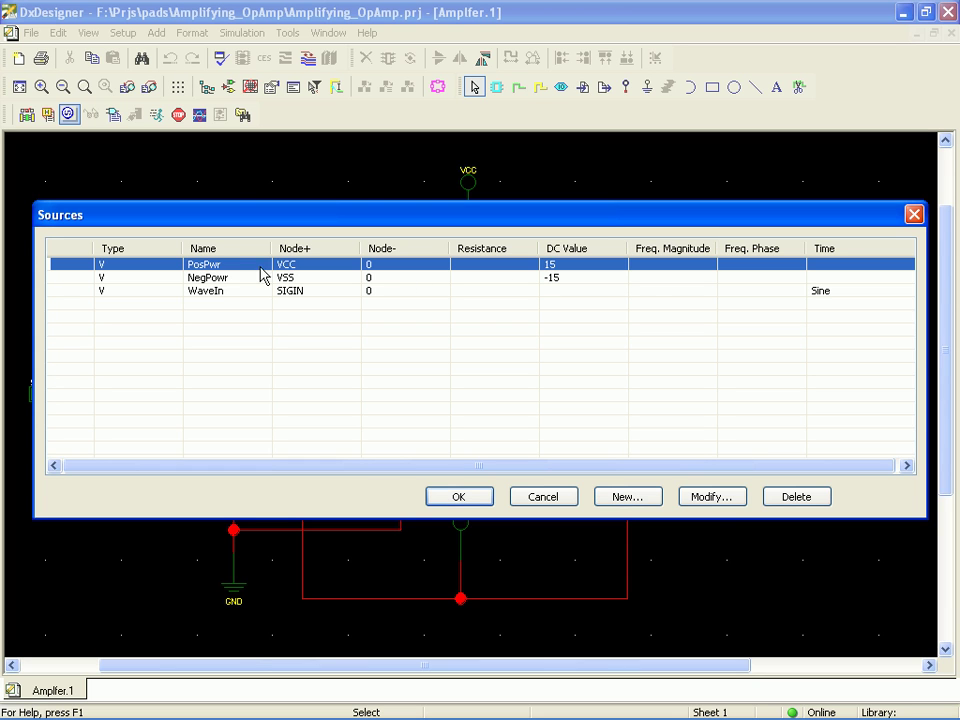
pyautogui.click(720, 498)
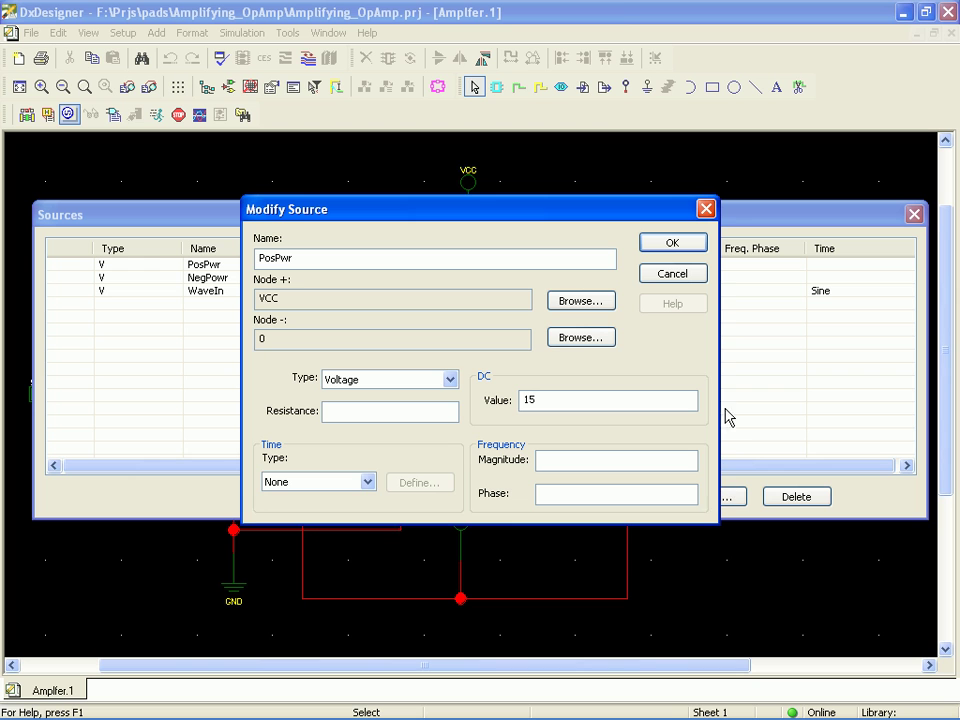
pyautogui.click(688, 279)
pyautogui.click(464, 500)
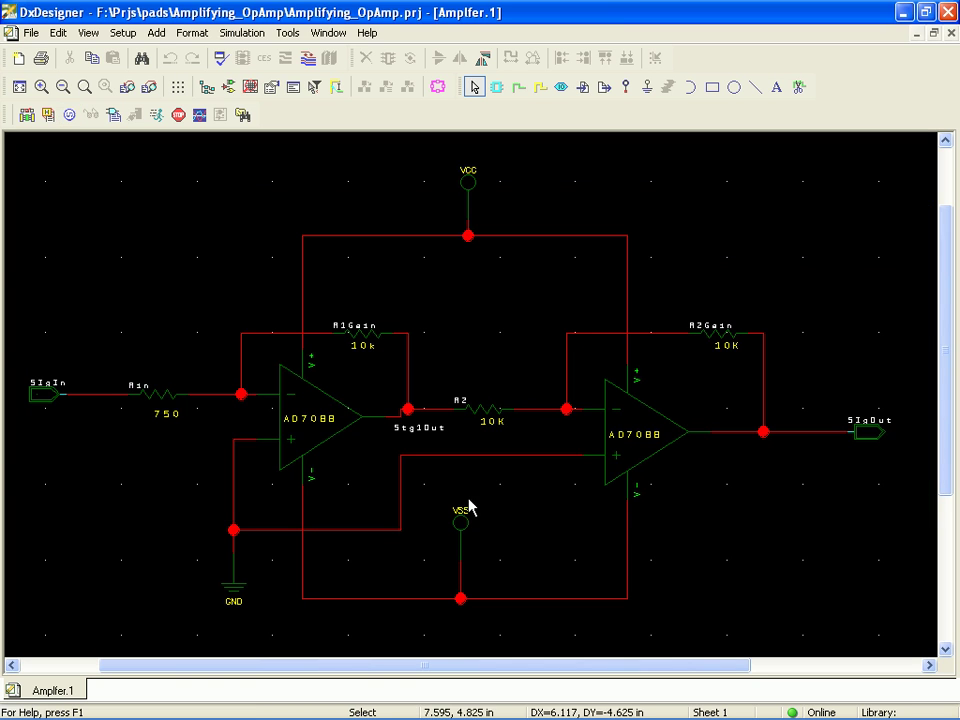
# - Open Simulation Control and browse the DC, frequency, parametric, temperature and statistical pages
pyautogui.click(157, 114)
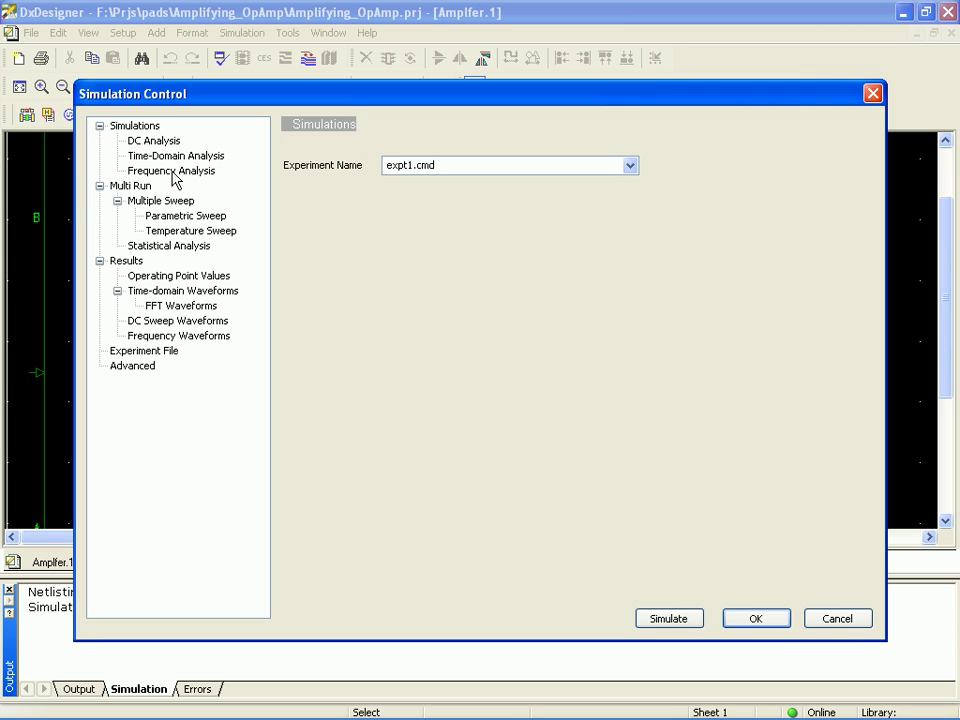
pyautogui.click(160, 143)
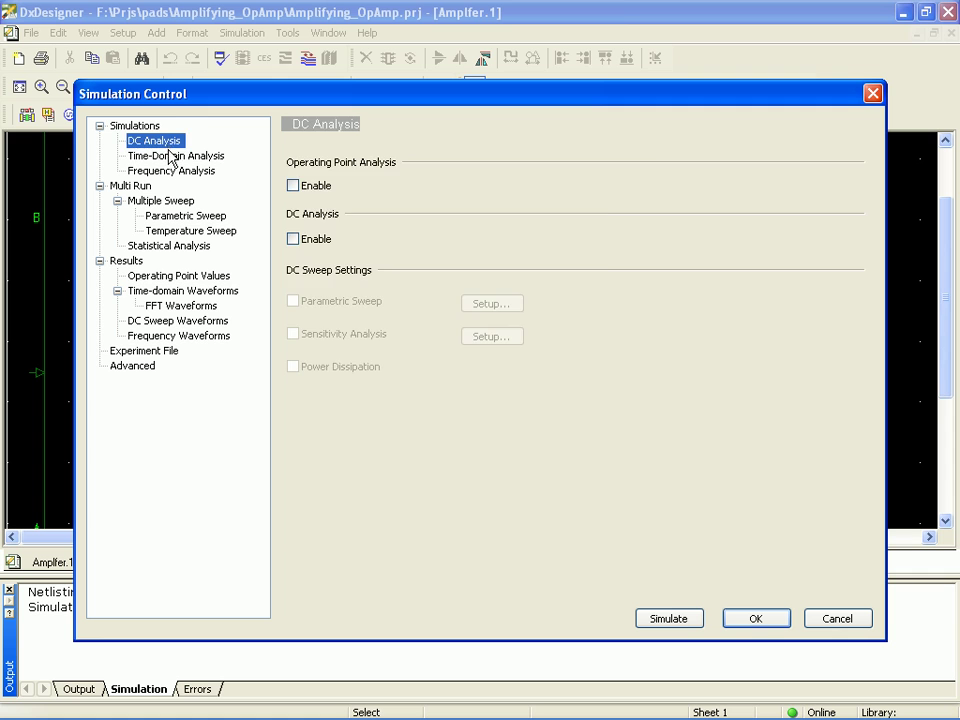
pyautogui.click(170, 157)
pyautogui.click(171, 170)
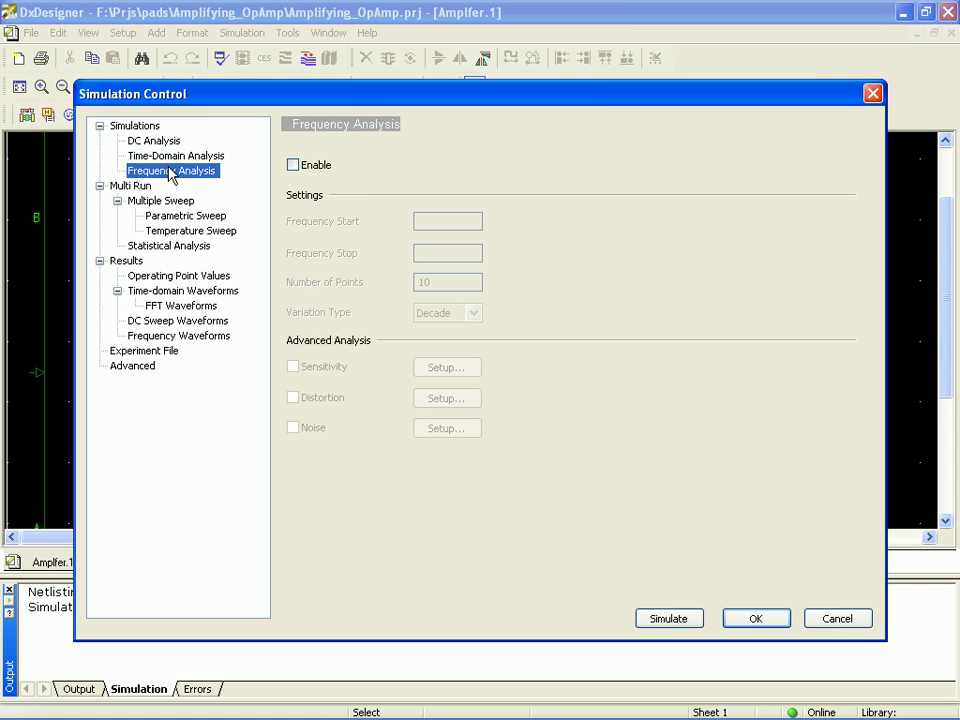
pyautogui.click(187, 217)
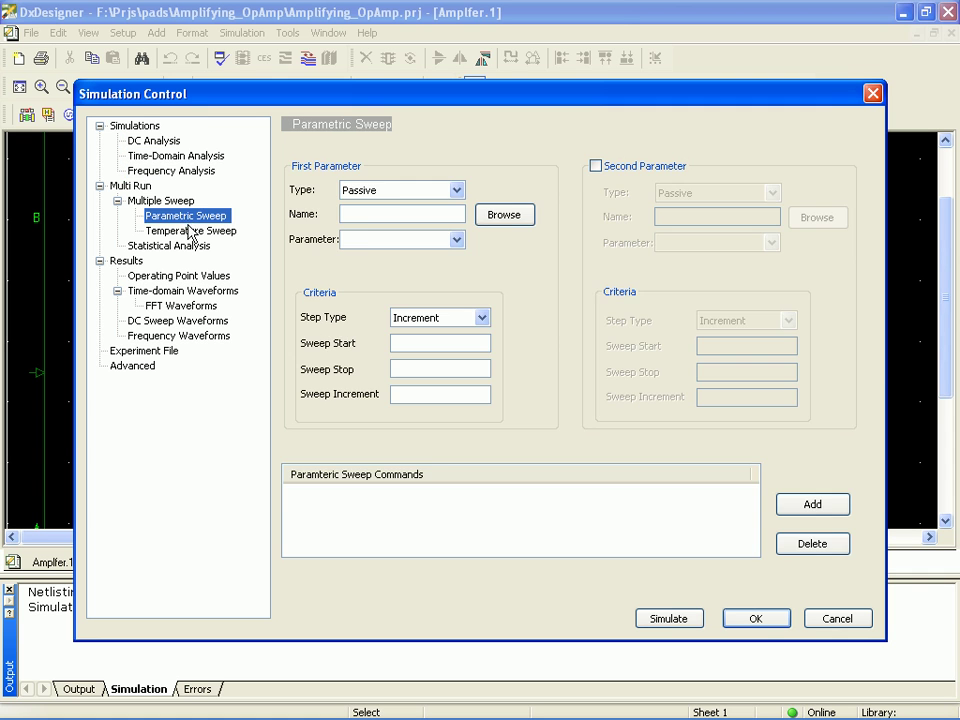
pyautogui.click(190, 231)
pyautogui.click(191, 248)
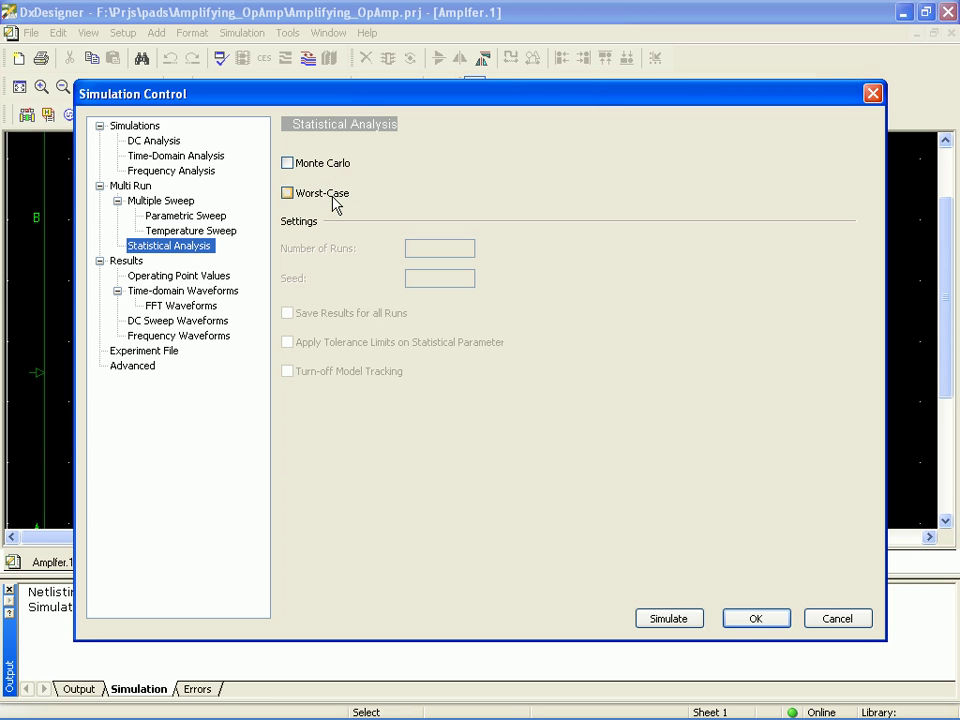
# - Enable time-domain analysis with end time 1.5 s and printing interval 1e-9
pyautogui.click(175, 157)
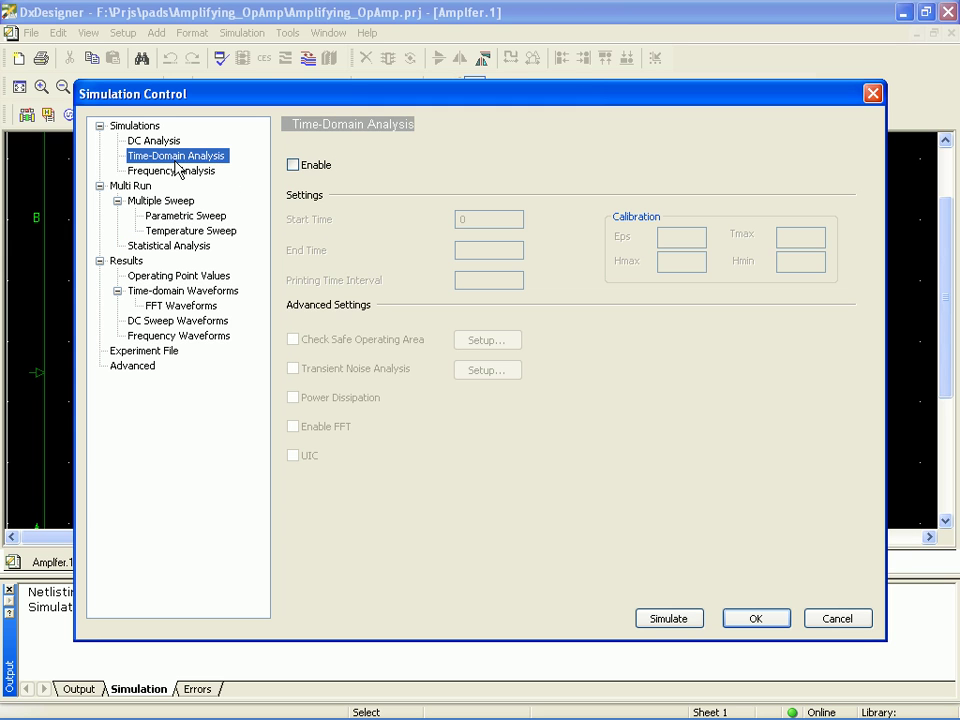
pyautogui.click(294, 166)
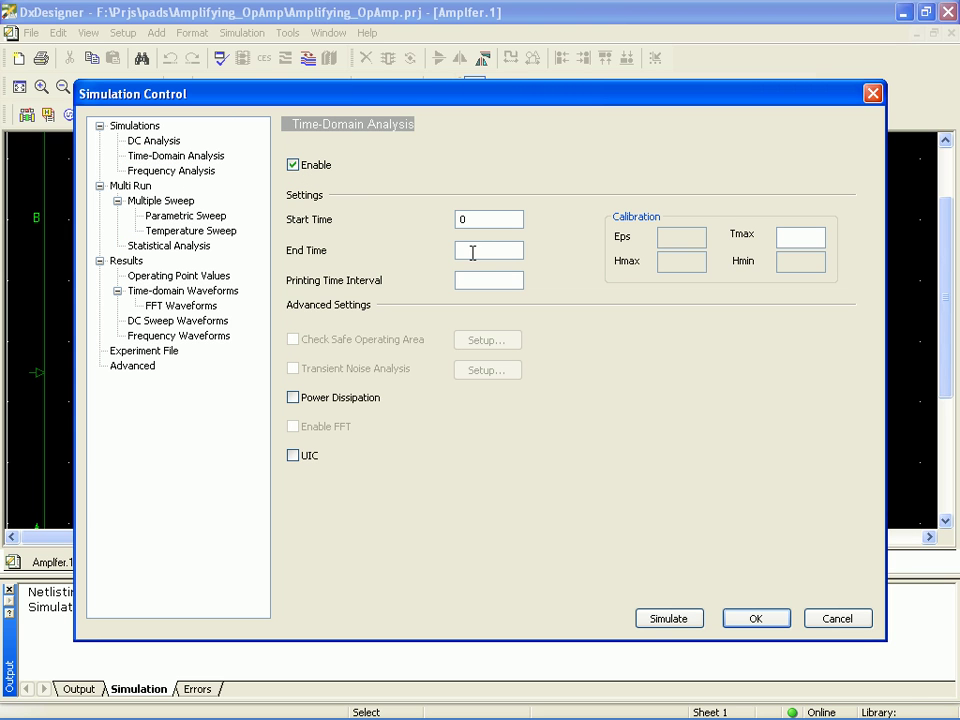
pyautogui.click(473, 252)
pyautogui.write('1.5')
pyautogui.click(483, 279)
pyautogui.write('1e-9')
# - Run the simulation and wait for the Amplfer results to load in EZwave
pyautogui.click(654, 618)
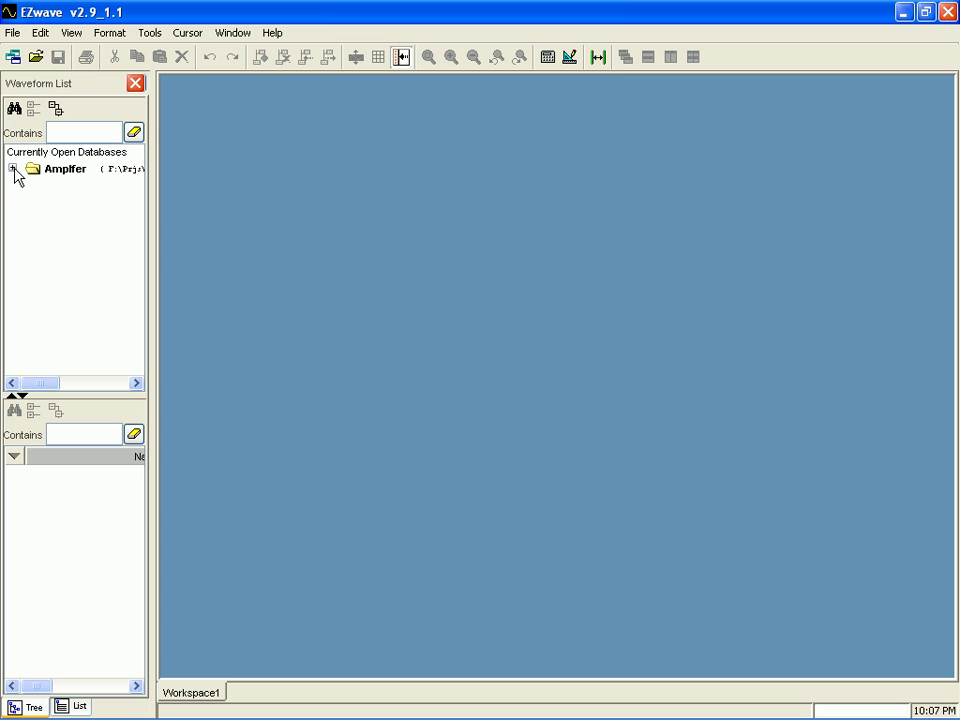
# - Expand the Amplfer database and show its TRAN currents and node voltages
pyautogui.click(13, 169)
pyautogui.click(75, 183)
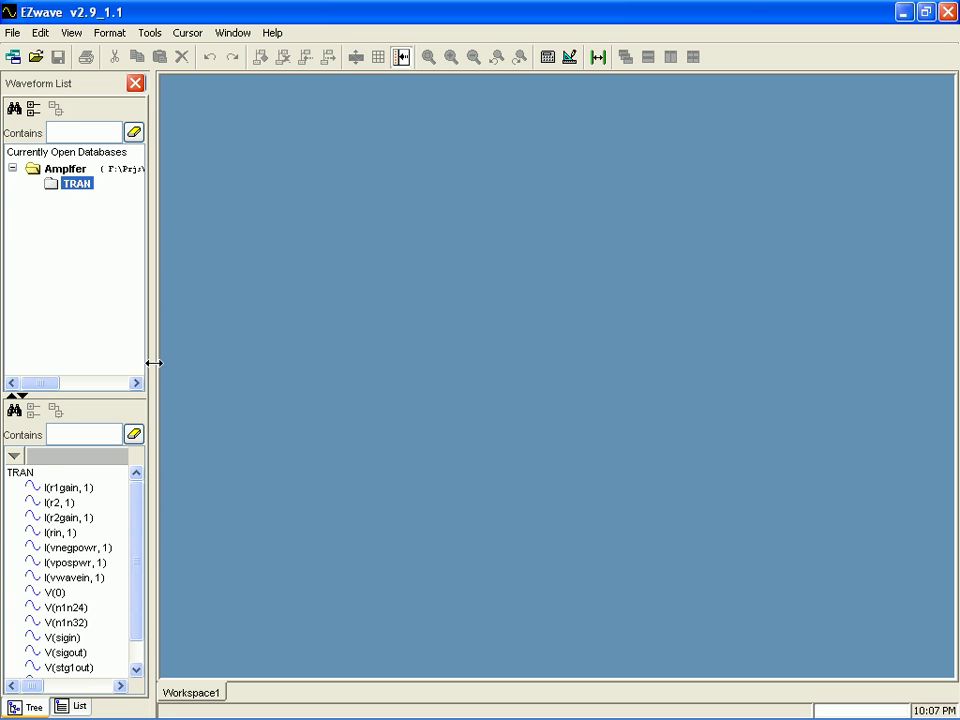
pyautogui.scroll(-2, 137, 553)
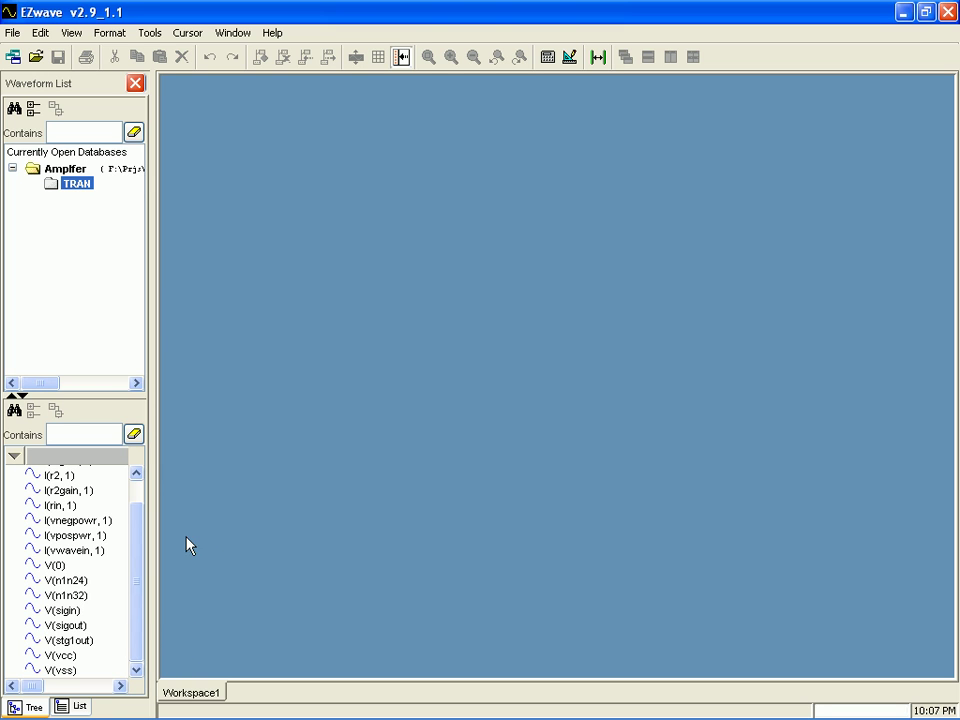
# - Add V(sigin), V(stg1out) and V(sigout) to Wave:1 as stacked plots
pyautogui.doubleClick(60, 612)
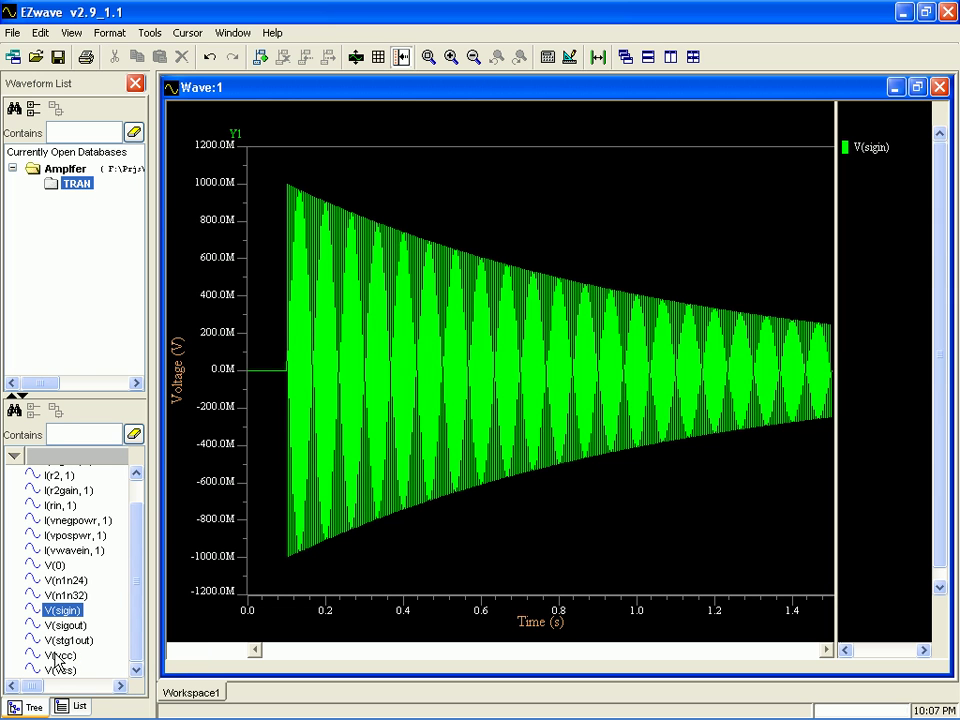
pyautogui.doubleClick(59, 641)
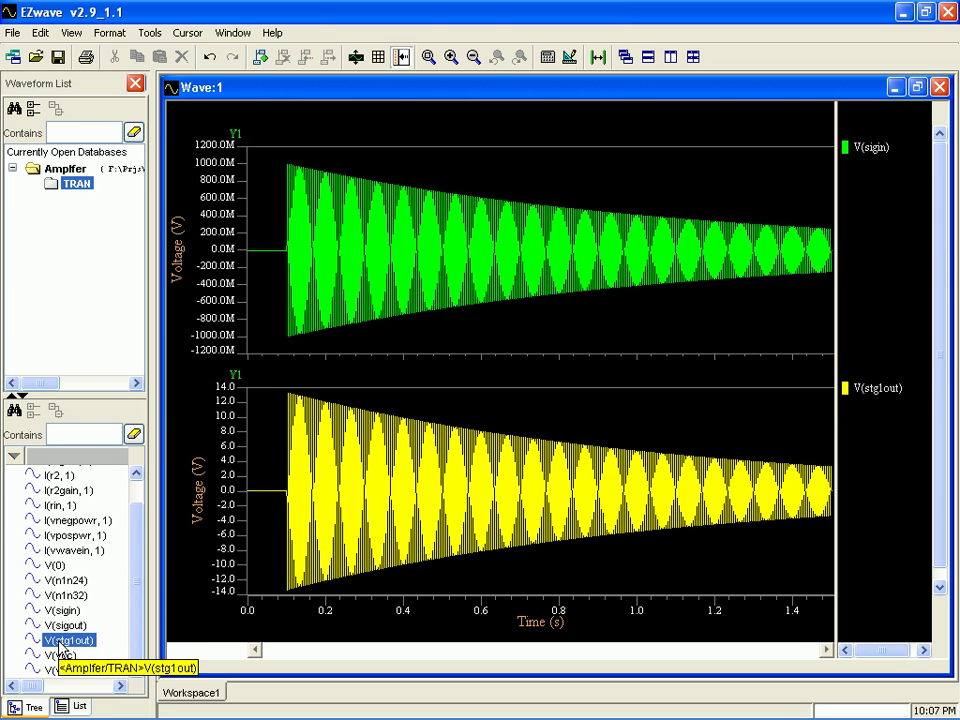
pyautogui.doubleClick(64, 625)
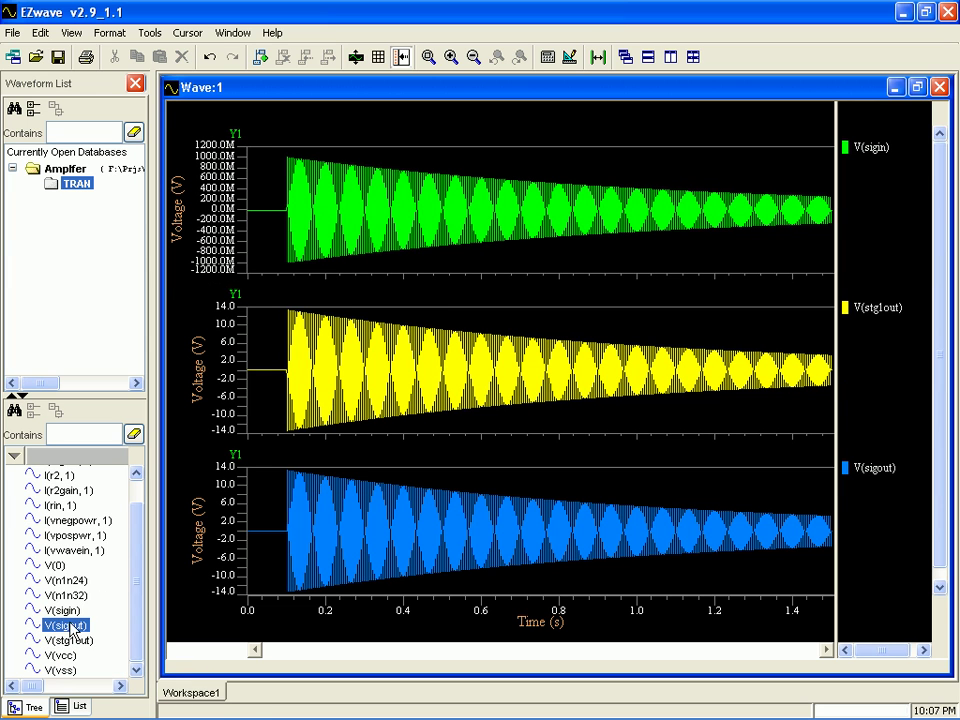
# - Overlay V(sigout) and V(sigin) on the V(stg1out) plot and zoom to 99.5M–106M
pyautogui.moveTo(866, 466); pyautogui.dragTo(872, 388)
pyautogui.moveTo(868, 148); pyautogui.dragTo(852, 394)
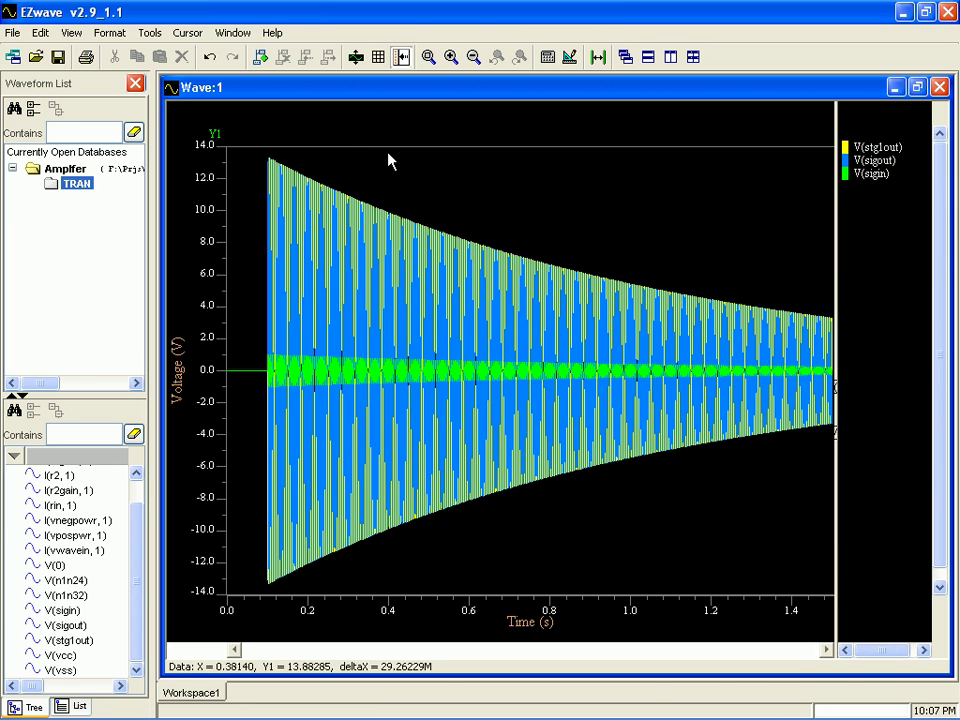
pyautogui.moveTo(285, 152); pyautogui.dragTo(262, 150)
pyautogui.moveTo(458, 146); pyautogui.dragTo(392, 157)
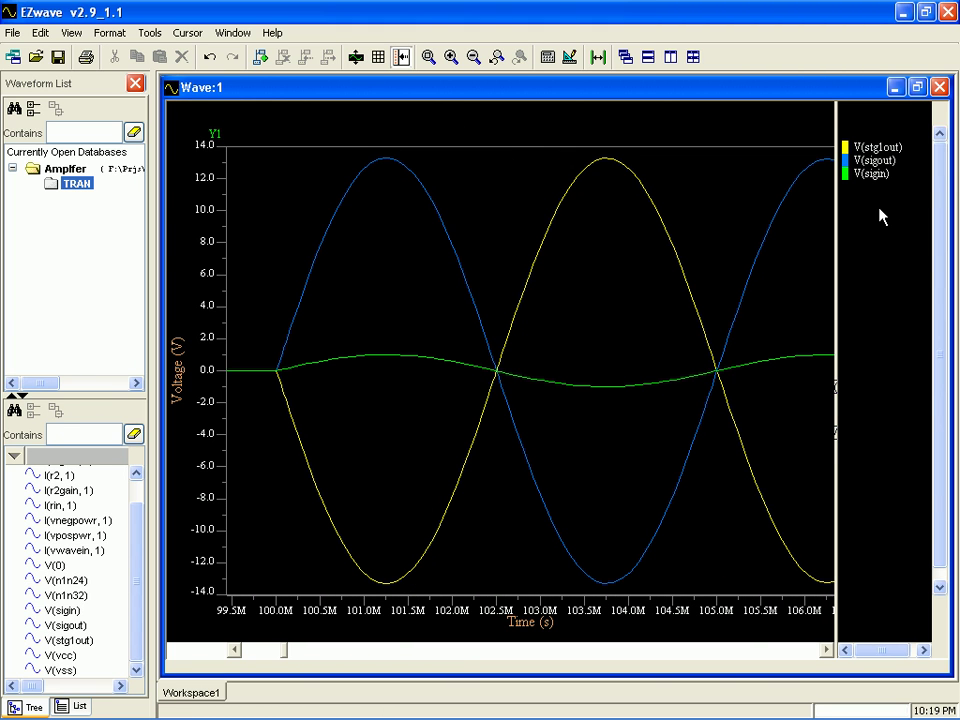
# - Select the V(sigin), V(stg1out) and V(sigout) traces in turn
pyautogui.click(871, 174)
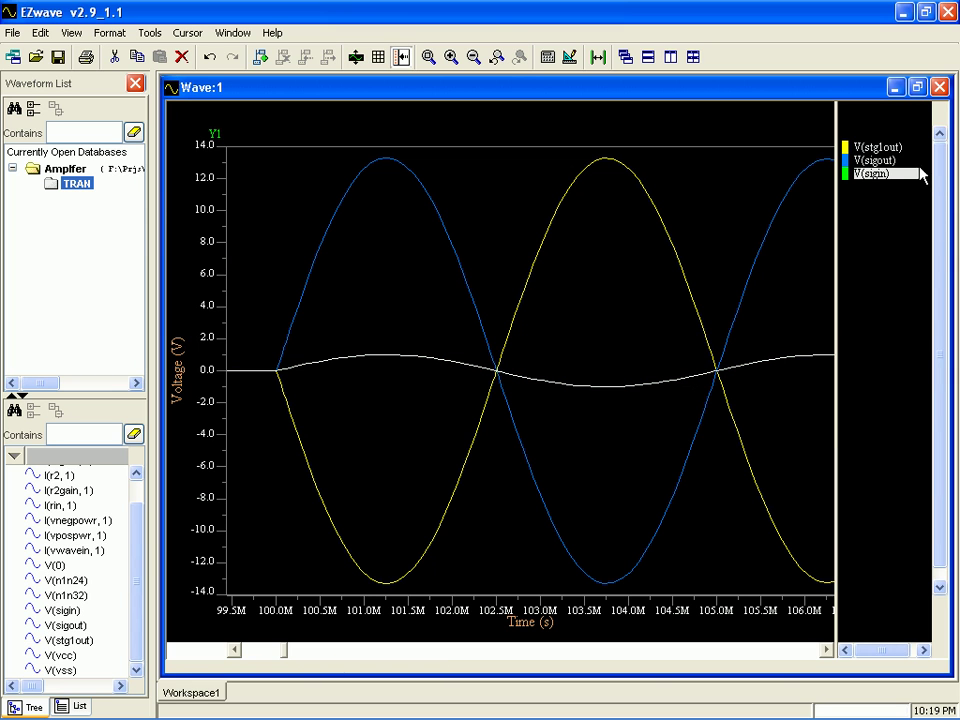
pyautogui.click(888, 147)
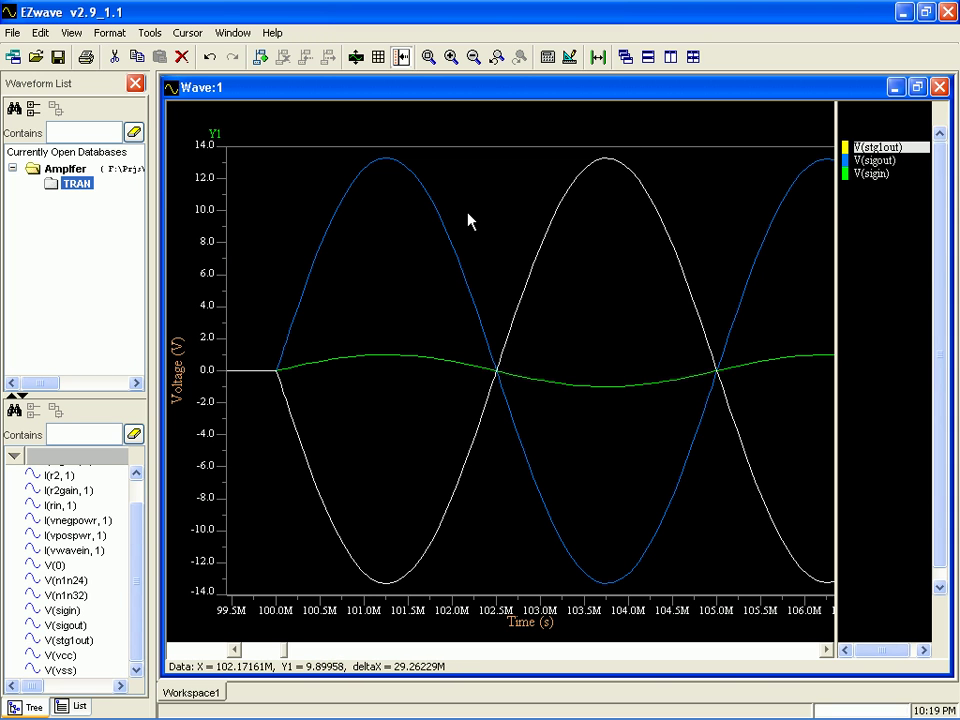
pyautogui.click(873, 161)
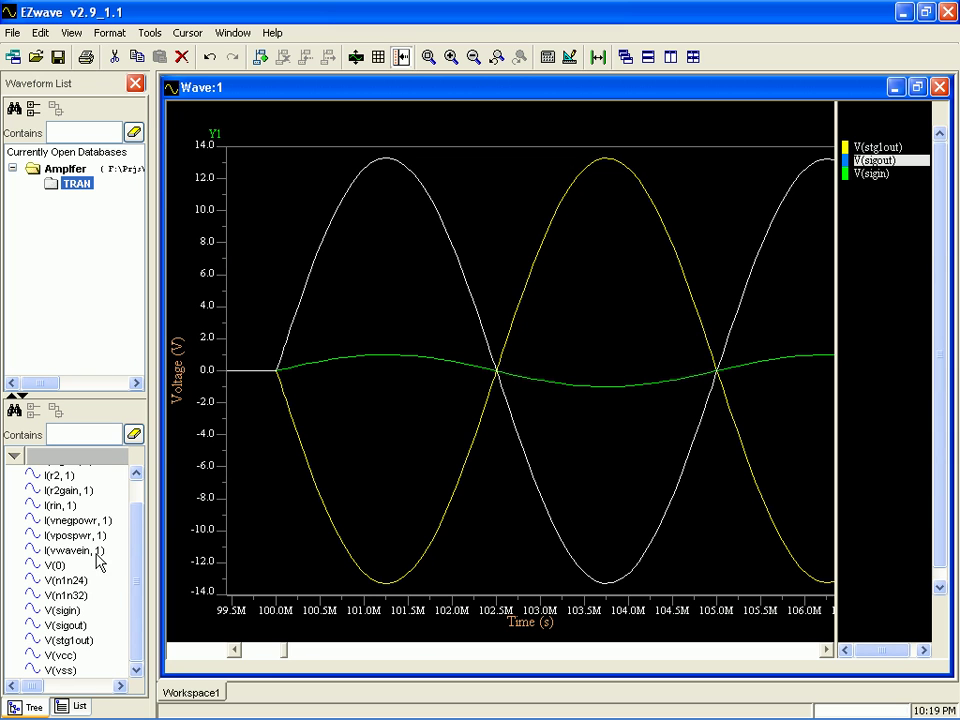
# - Plot I(r1gain, 1) and overlay it on the voltage plot with its own second Y axis
pyautogui.scroll(1, 138, 520)
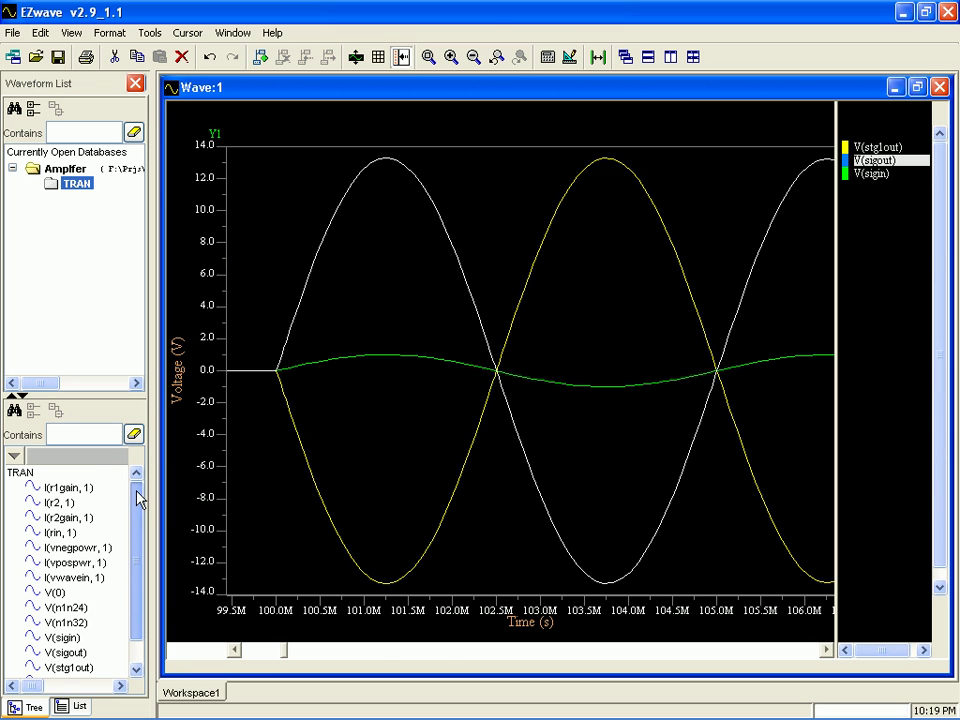
pyautogui.doubleClick(67, 489)
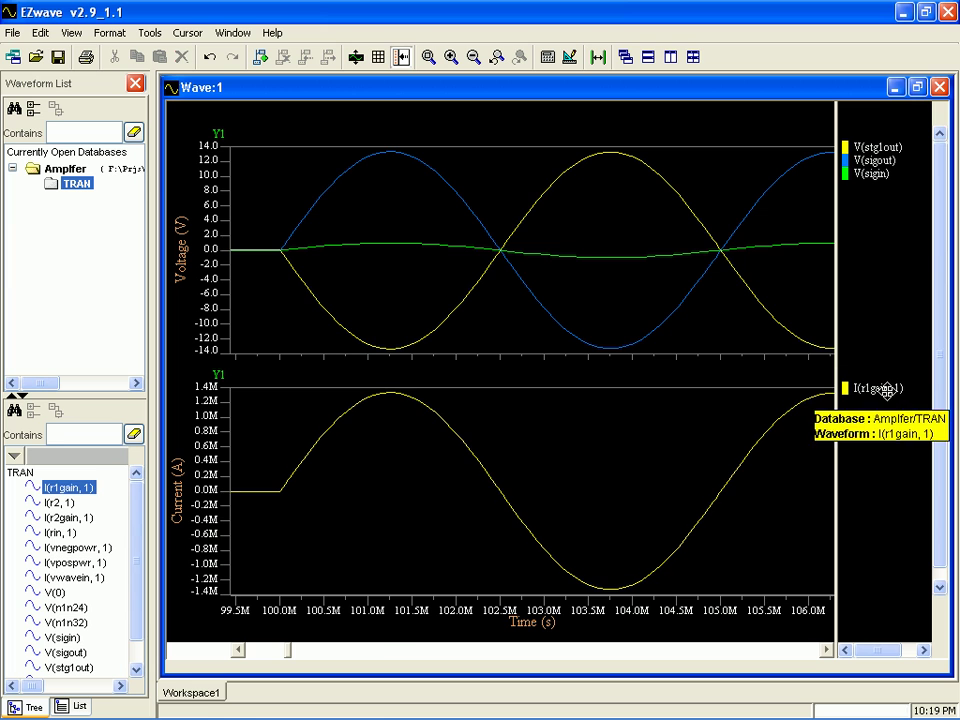
pyautogui.moveTo(918, 387); pyautogui.dragTo(888, 243)
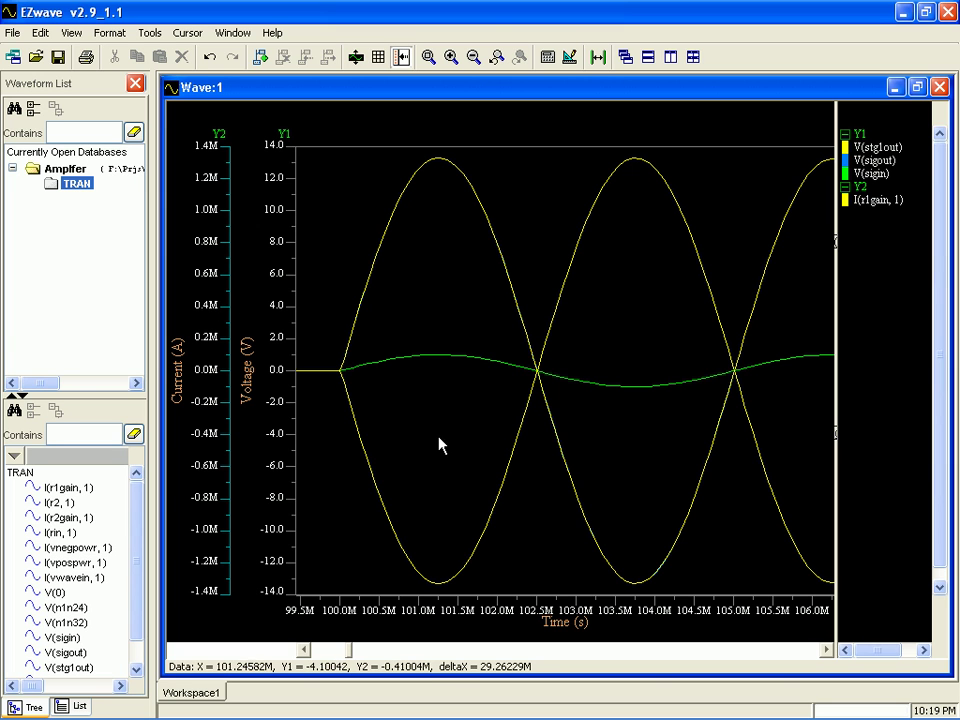
# - Minimize Wave:1 and plot I(r2gain, 1) in a new Wave:2 window zoomed to about 100M–126M
pyautogui.click(894, 87)
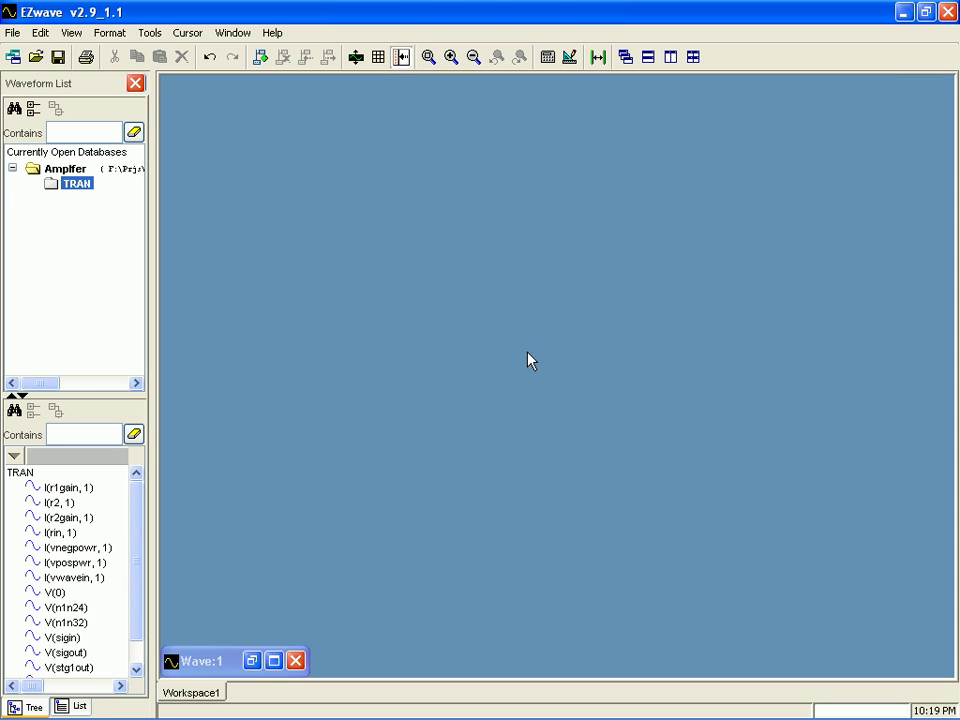
pyautogui.moveTo(68, 517); pyautogui.dragTo(283, 490)
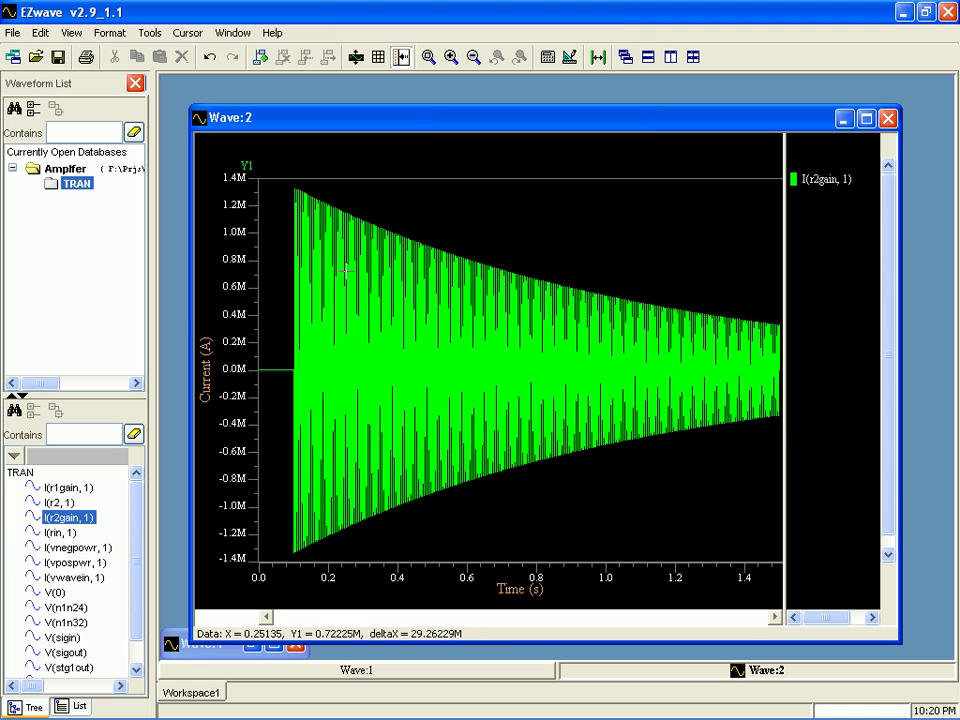
pyautogui.moveTo(336, 188); pyautogui.dragTo(285, 184)
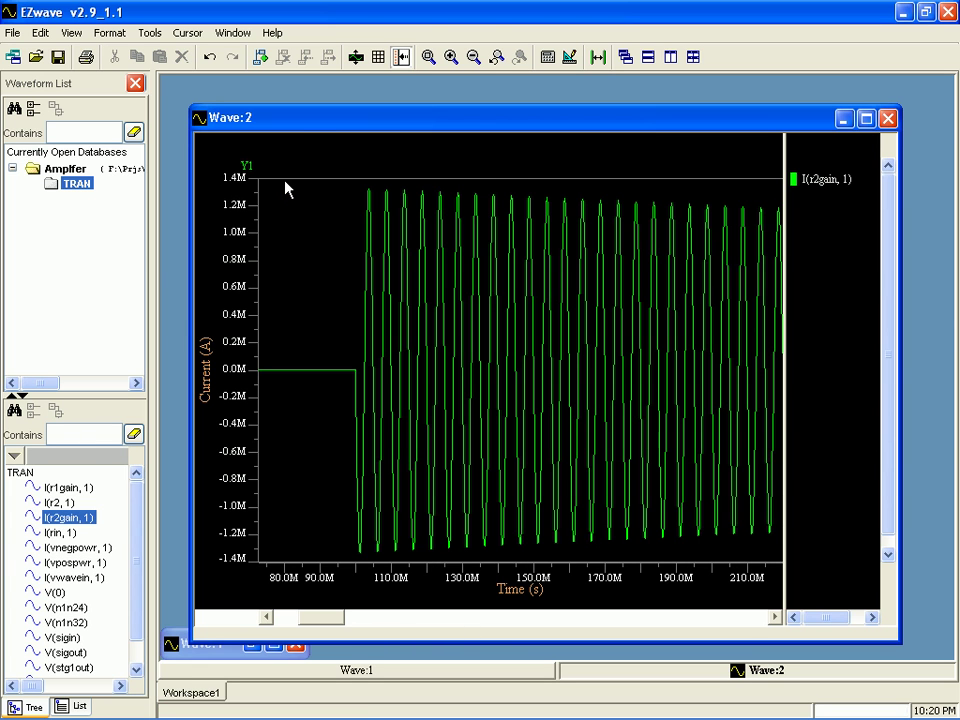
pyautogui.moveTo(447, 184); pyautogui.dragTo(351, 182)
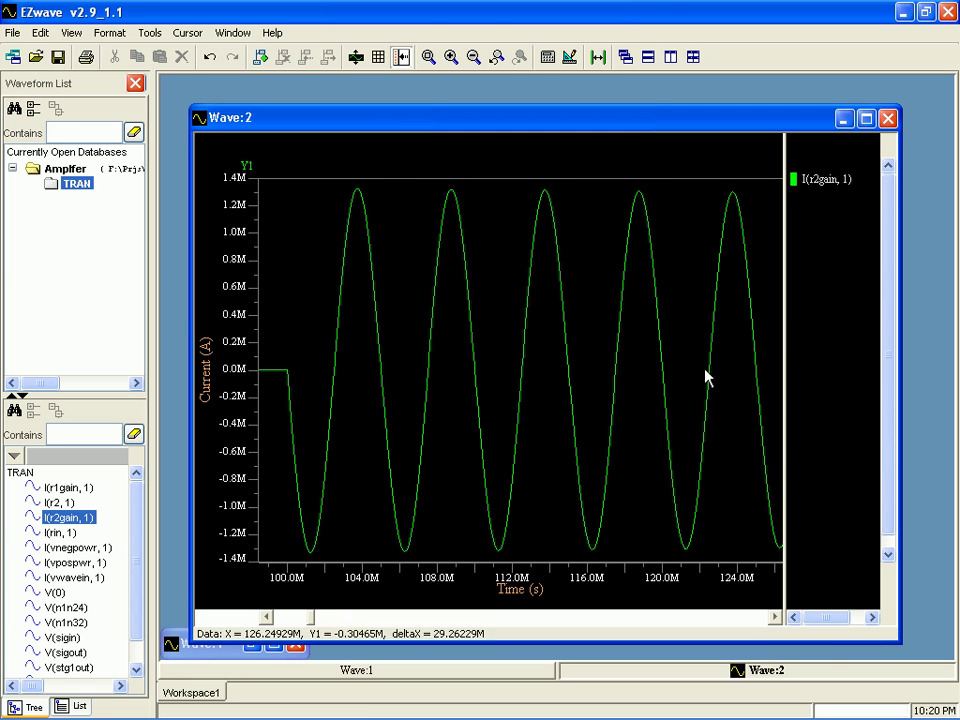
pyautogui.moveTo(860, 716)
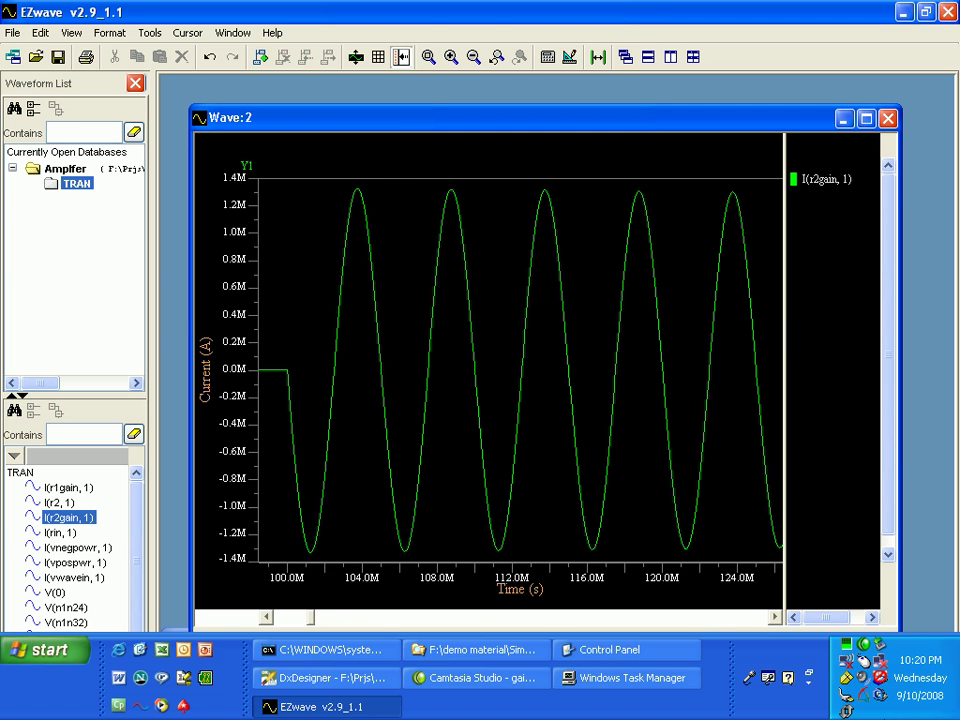
pyautogui.rightClick(865, 648)
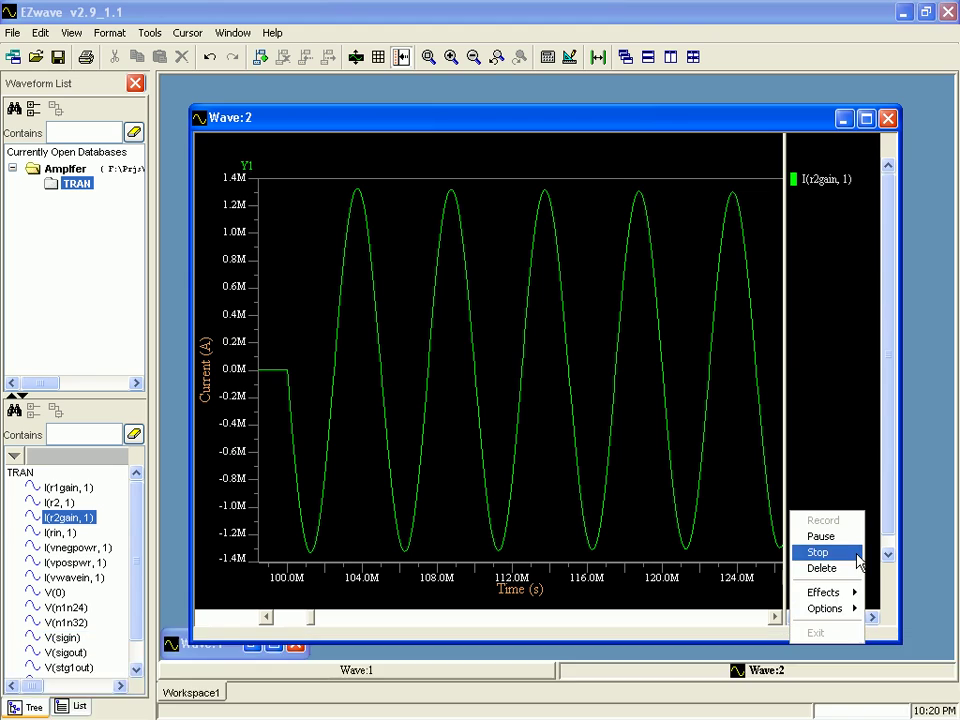